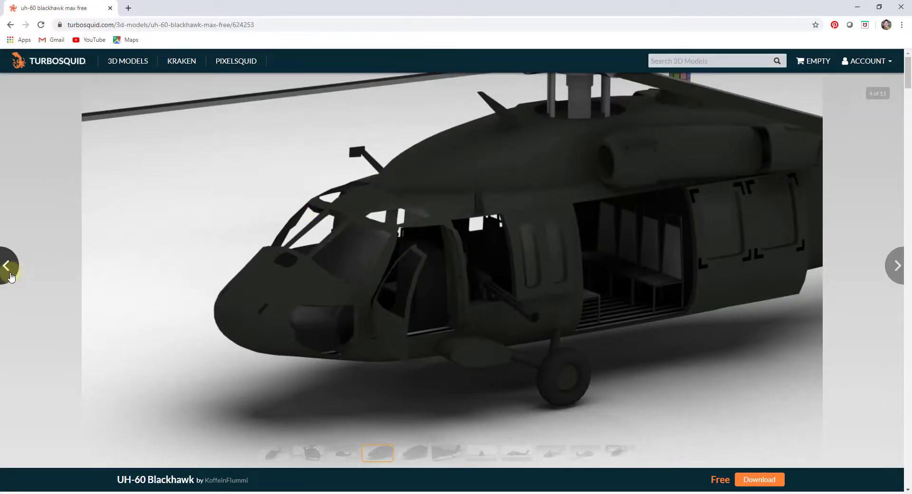
Look through the preview images and description of the UH-60 Blackhawk model on its TurboSquid page
click(9, 271)
click(10, 274)
click(11, 276)
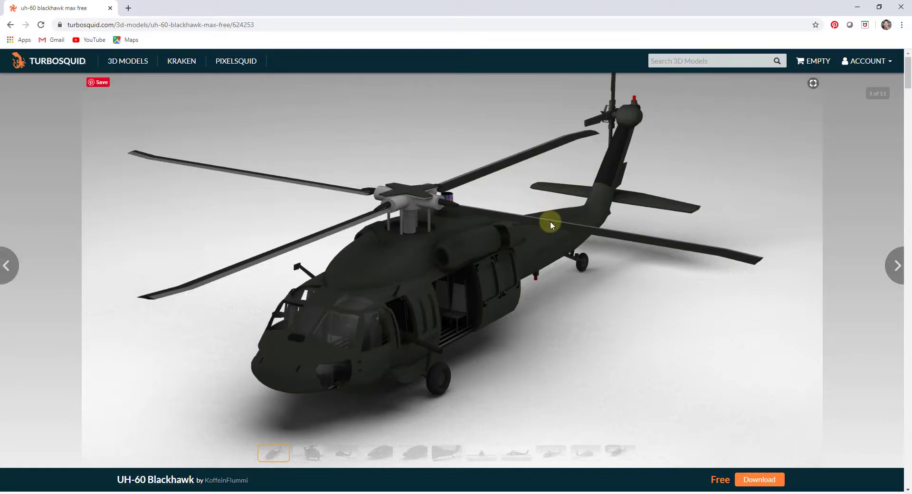
scroll(553, 193, down, 3)
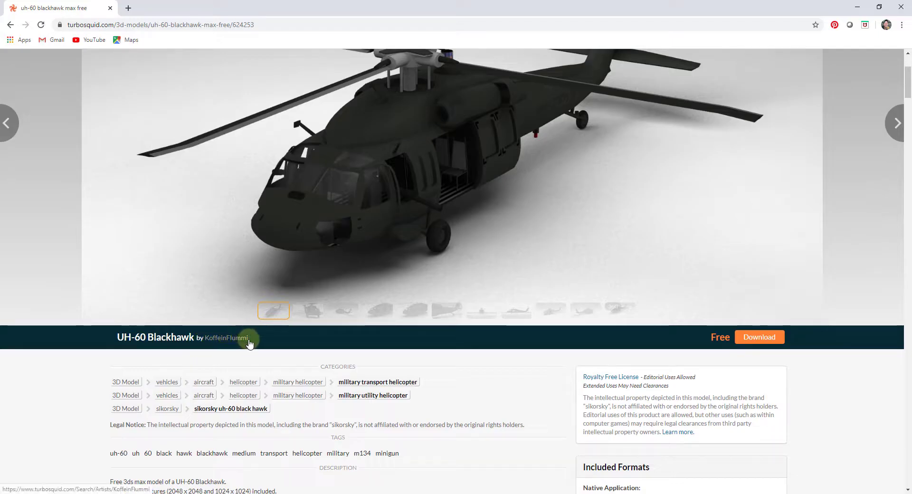
scroll(520, 221, up, 3)
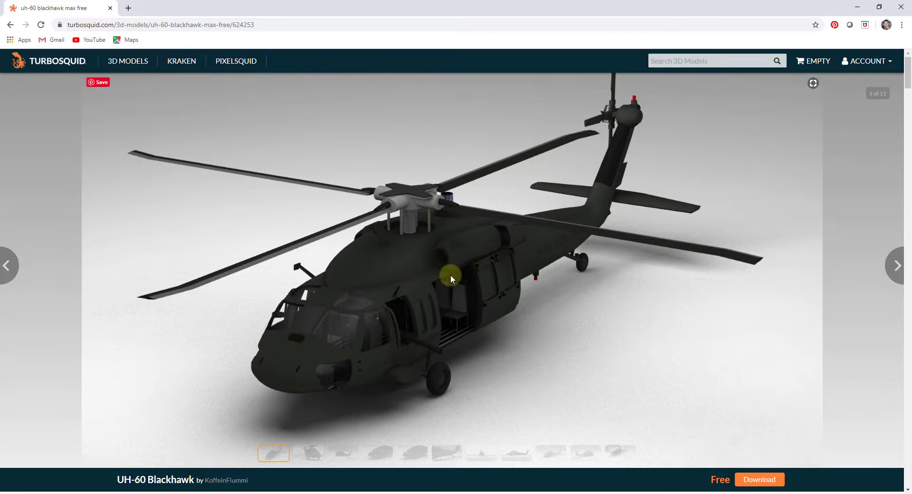
Switch to Autodesk Fusion 360 and select the helicopter's Rotors component for a closer look at the main rotor
double_click(386, 7)
click(785, 154)
click(420, 225)
click(80, 125)
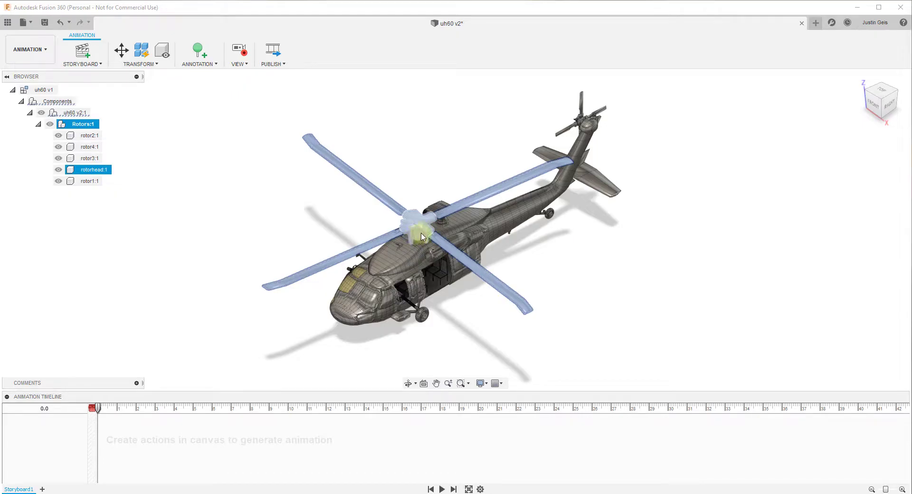
scroll(421, 236, up, 4)
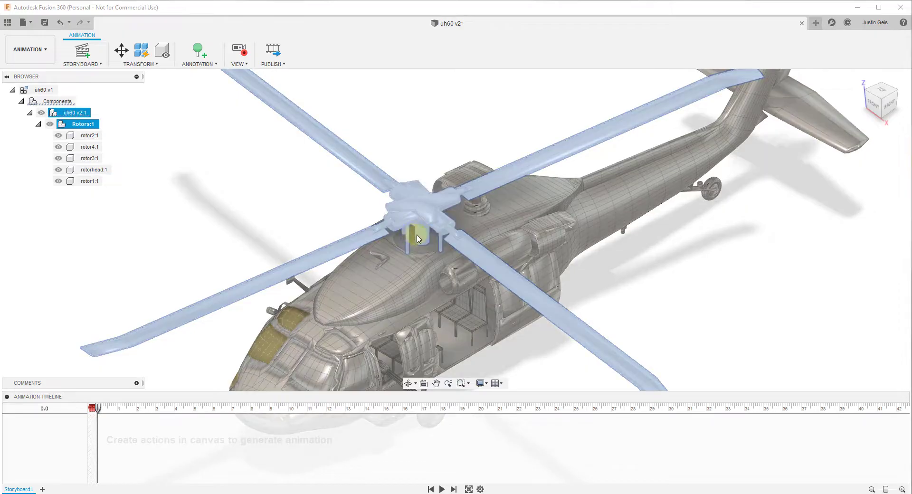
scroll(421, 235, down, 5)
middle_drag(491, 148, 494, 164)
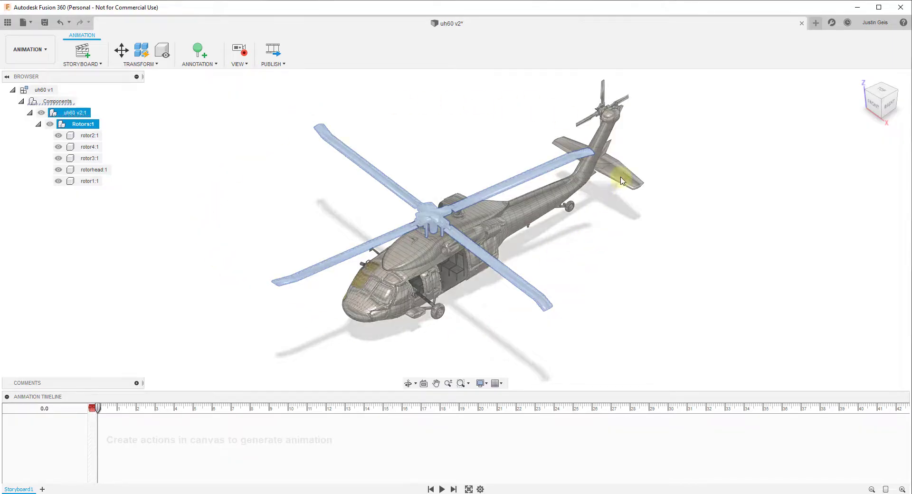
Switch to the Design workspace and examine the imported helicopter model and its bodies
click(34, 49)
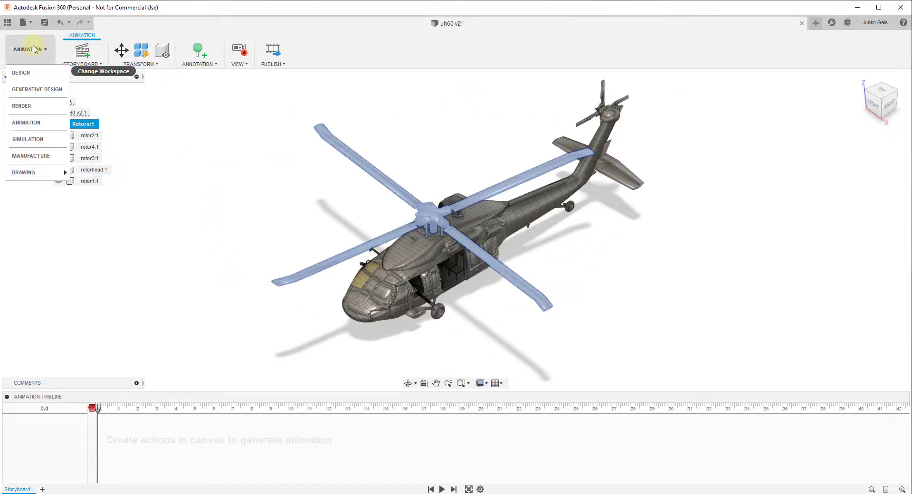
click(30, 72)
scroll(504, 176, down, 3)
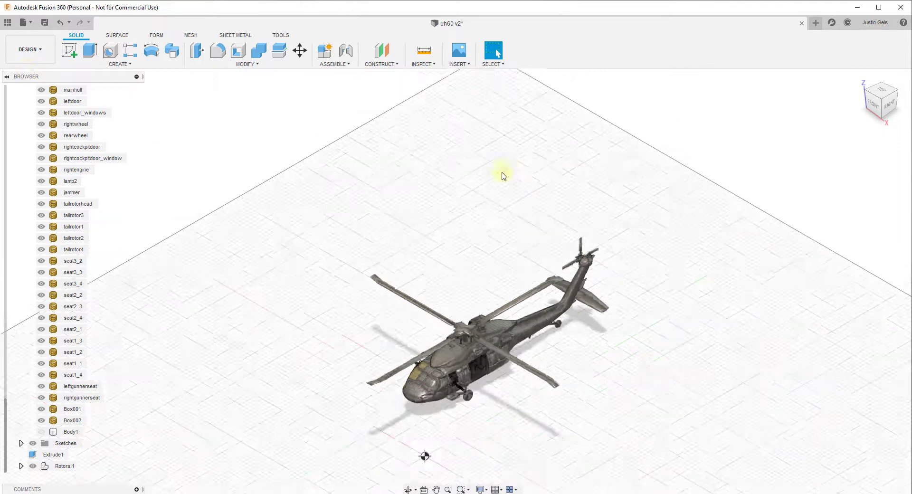
scroll(513, 343, up, 5)
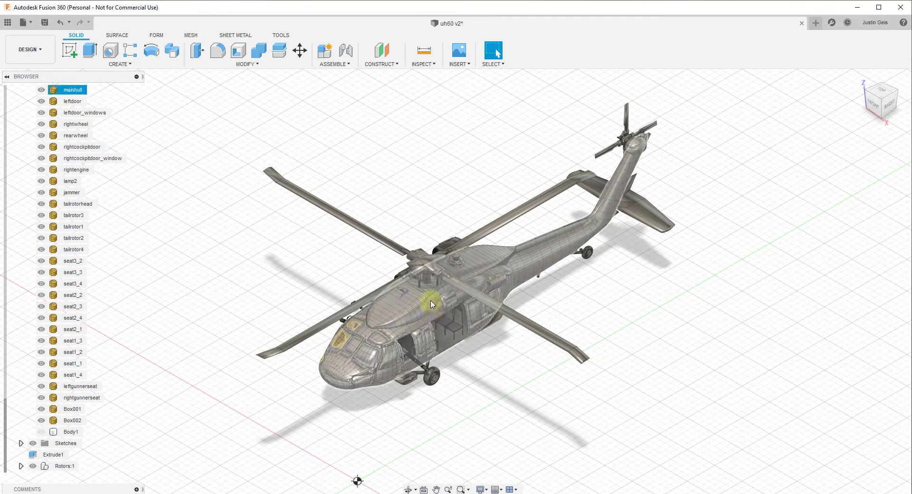
scroll(432, 299, up, 3)
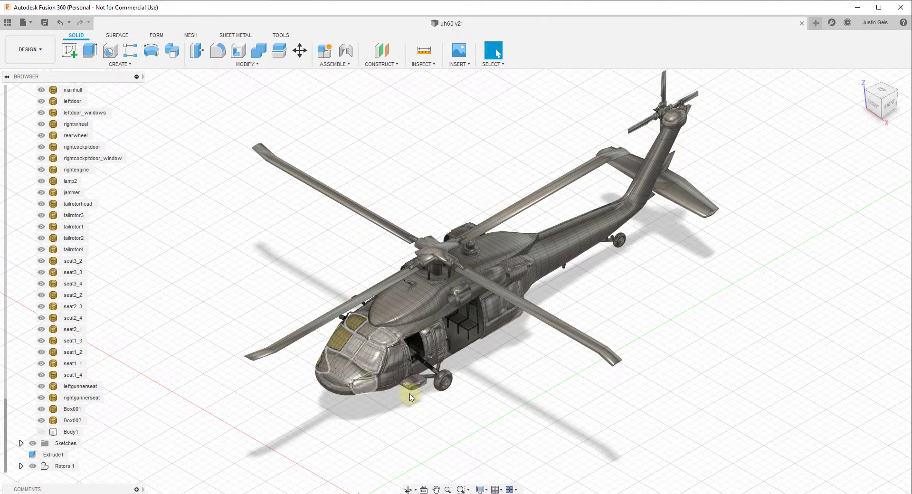
scroll(664, 309, up, 1)
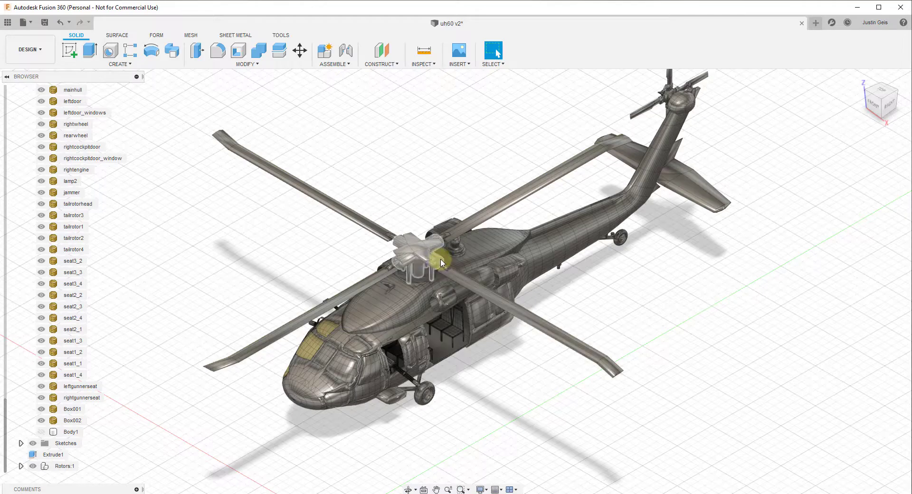
Return to the Animation workspace with the helicopter model
click(30, 50)
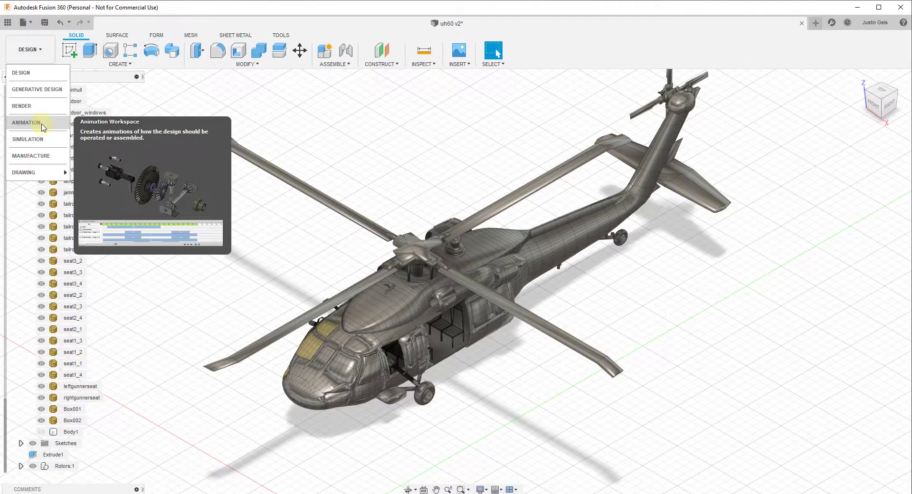
click(39, 51)
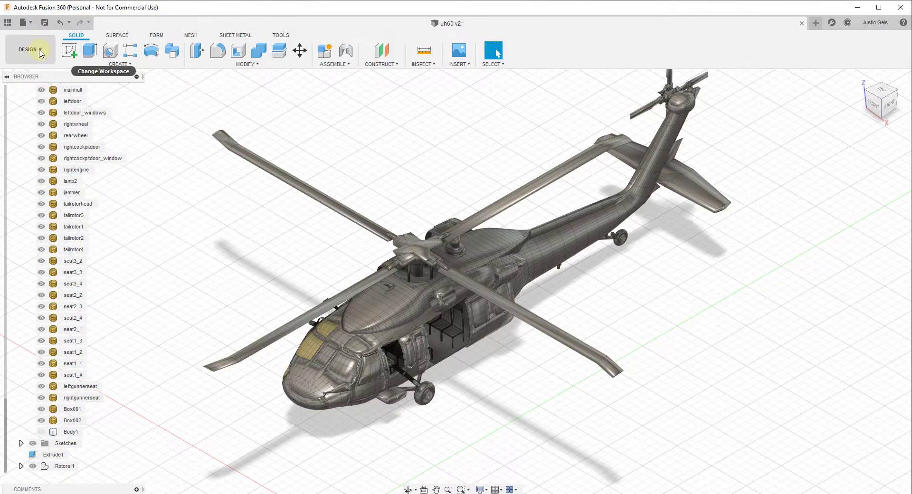
click(39, 51)
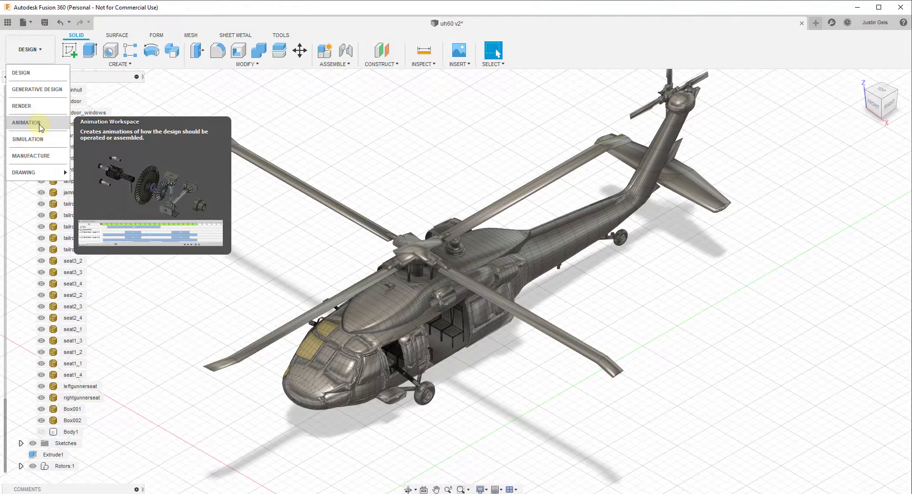
click(26, 122)
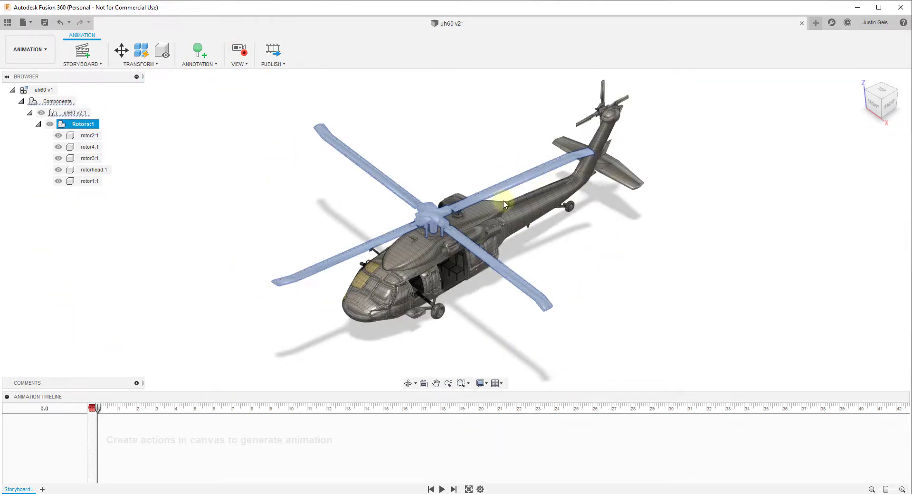
Examine which parts belong to the uh60 v2 component, each rotor blade, the rotor head and the Rotors group, leaving Rotors selected
click(498, 212)
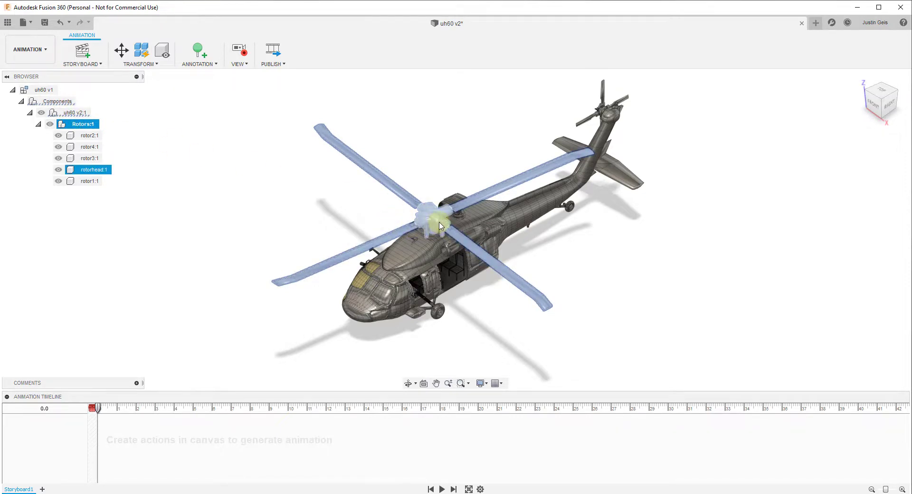
click(74, 113)
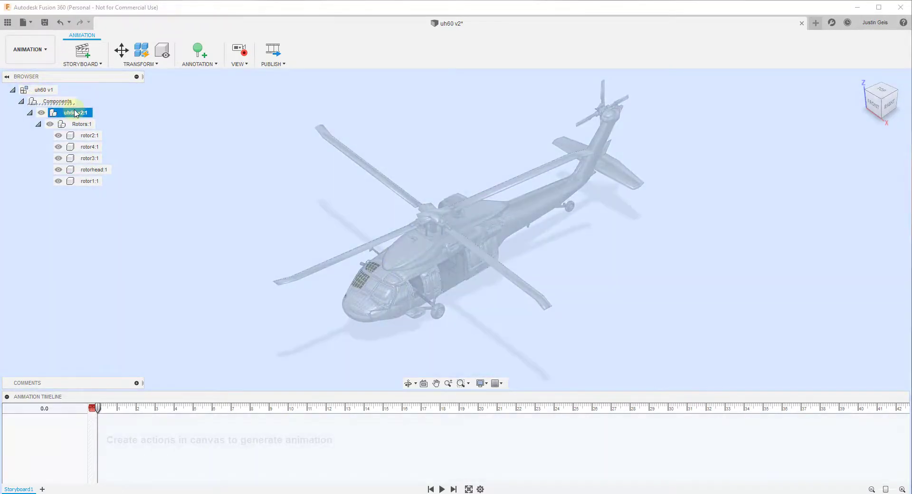
click(84, 136)
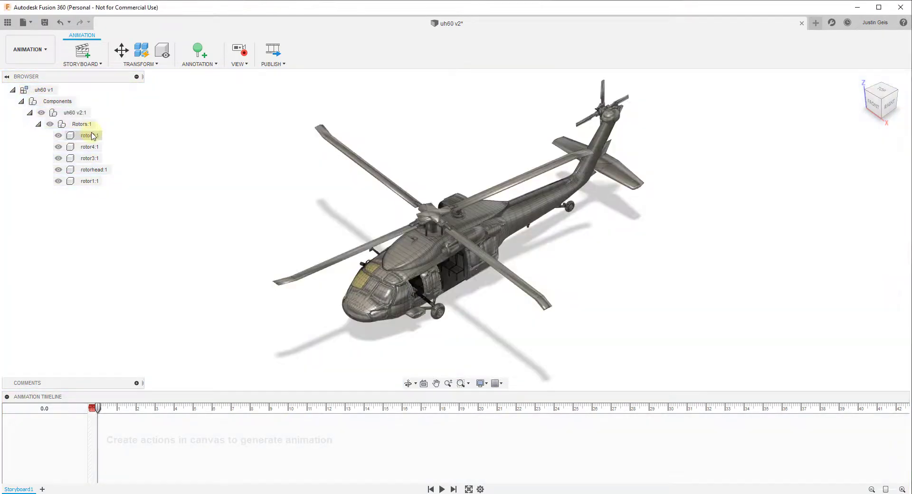
click(85, 147)
click(87, 159)
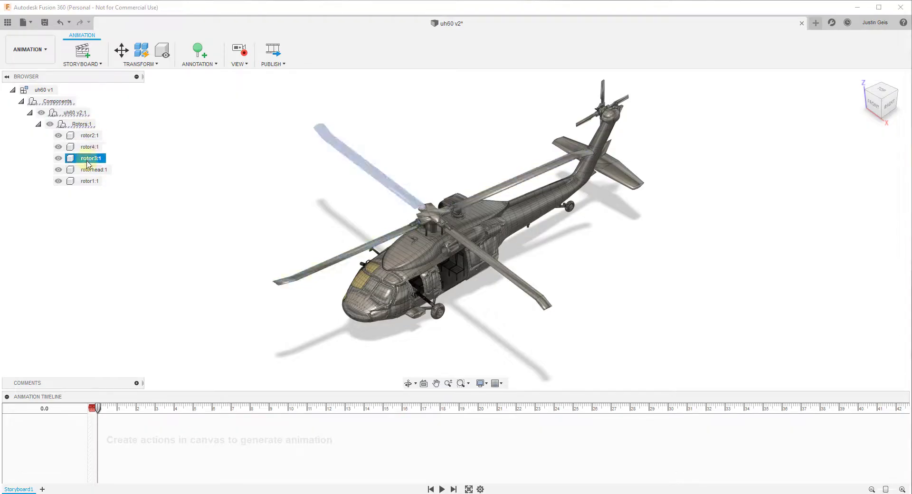
click(88, 181)
click(91, 170)
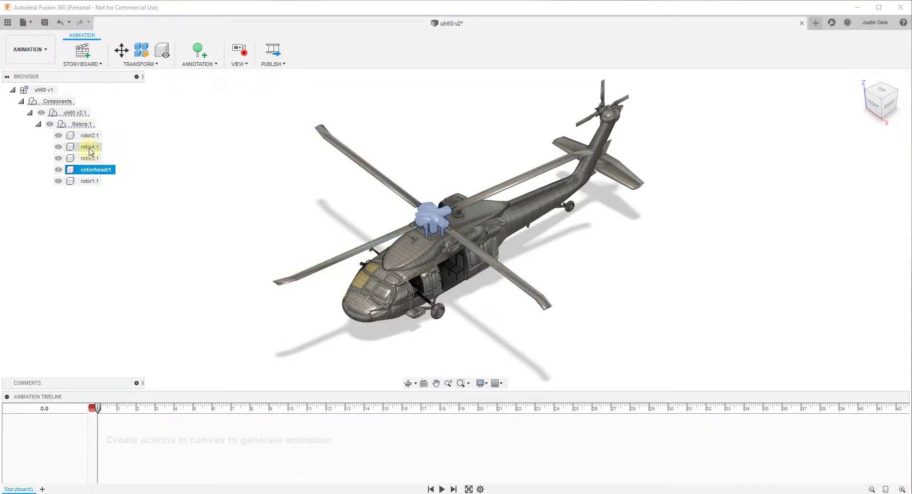
click(90, 148)
click(86, 135)
click(81, 125)
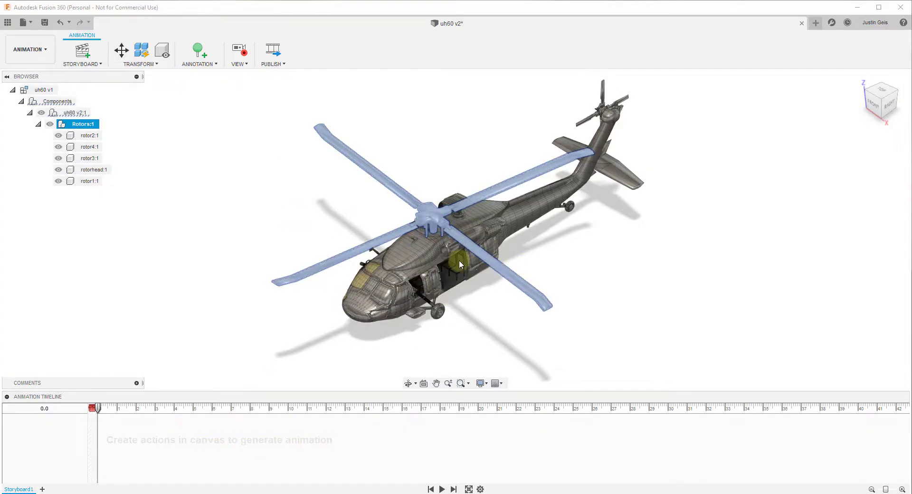
click(414, 254)
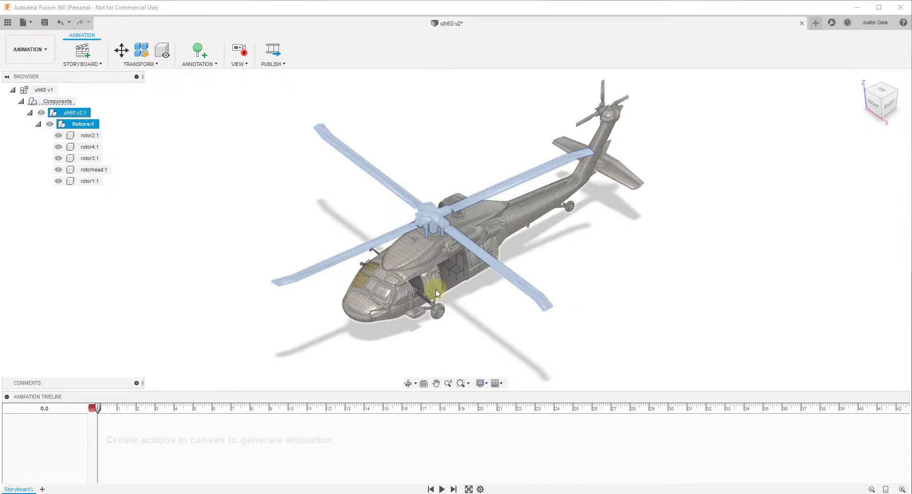
click(434, 145)
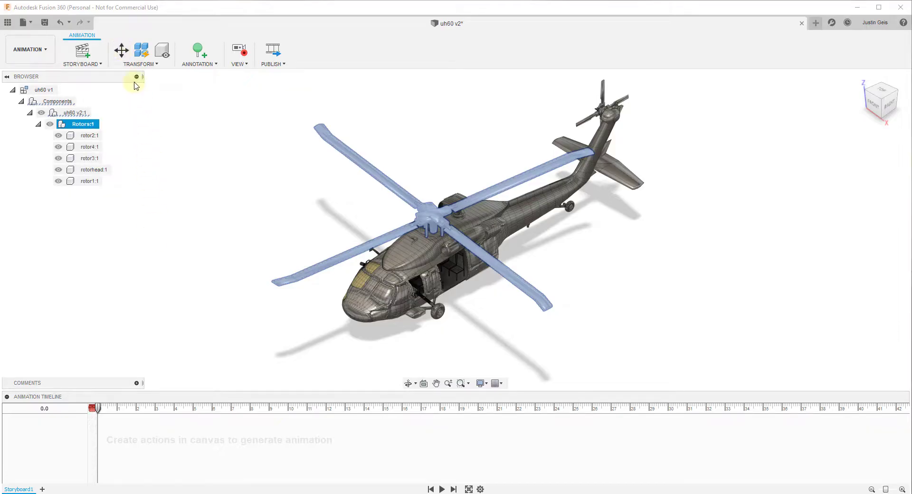
Try rotating the Rotors component about its vertical axis with the playhead at the start of the timeline
click(121, 50)
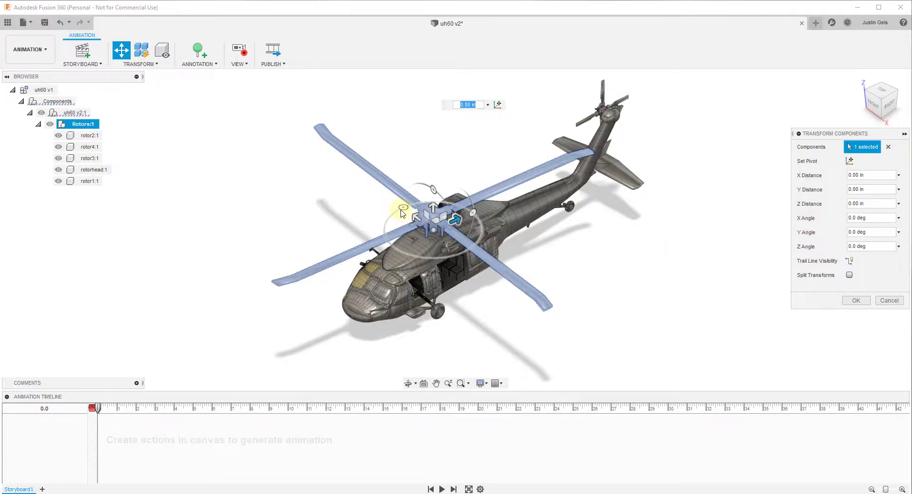
drag(403, 205, 524, 304)
click(861, 302)
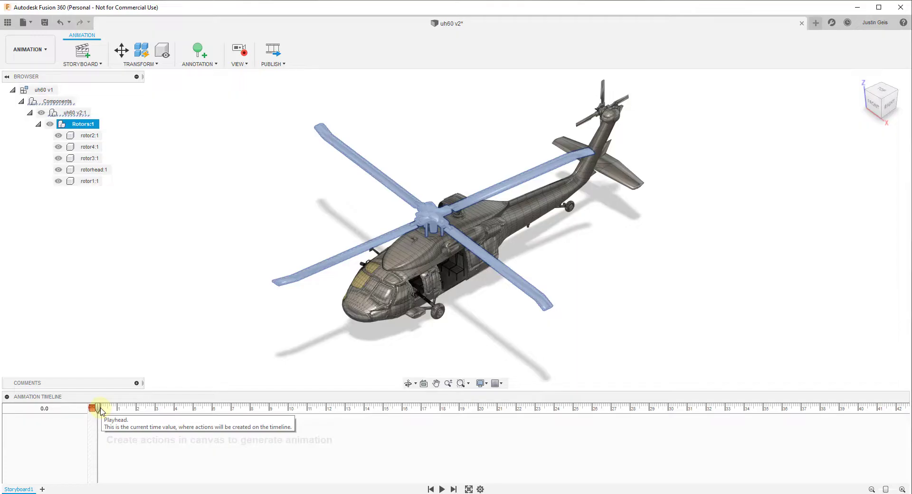
Animate the Rotors component with a 360-degree Z-angle rotation ending at 4 seconds on the timeline
drag(98, 411, 173, 415)
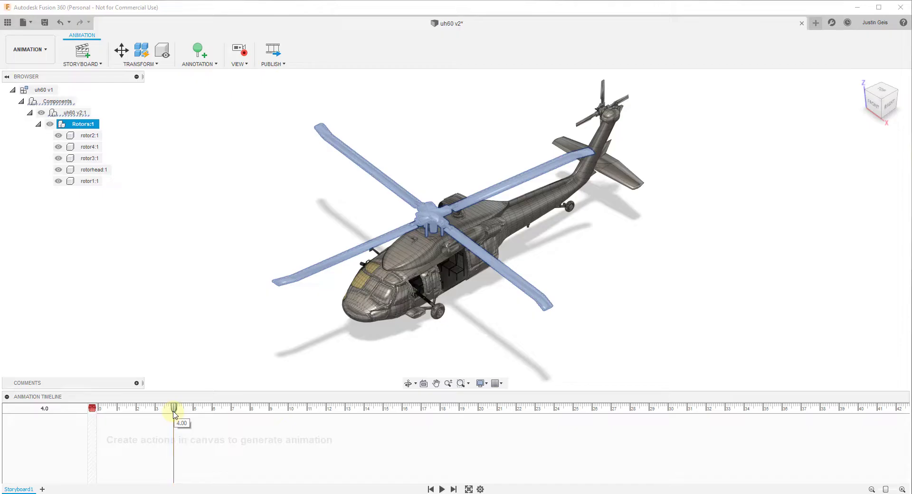
click(123, 50)
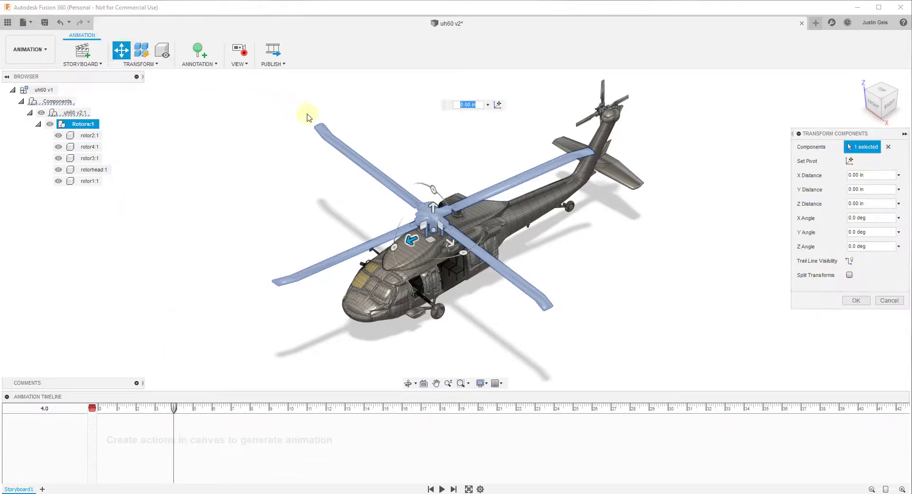
drag(413, 236, 500, 246)
double_click(862, 246)
text(360)
key(Return)
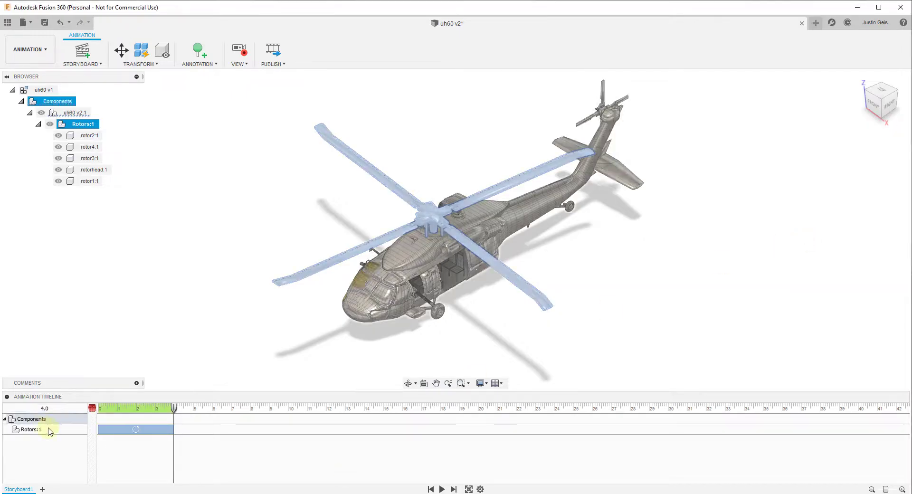
Move the playhead back to the start and play the rotor animation
click(54, 430)
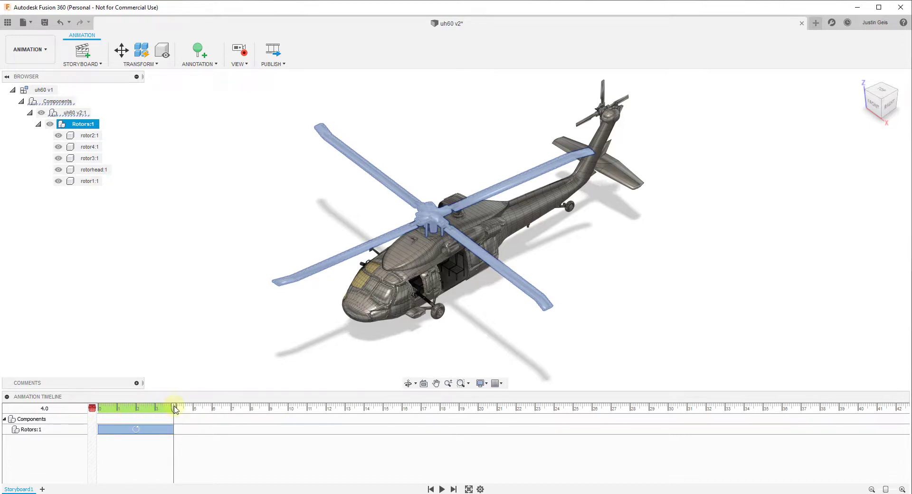
drag(174, 409, 92, 409)
click(442, 489)
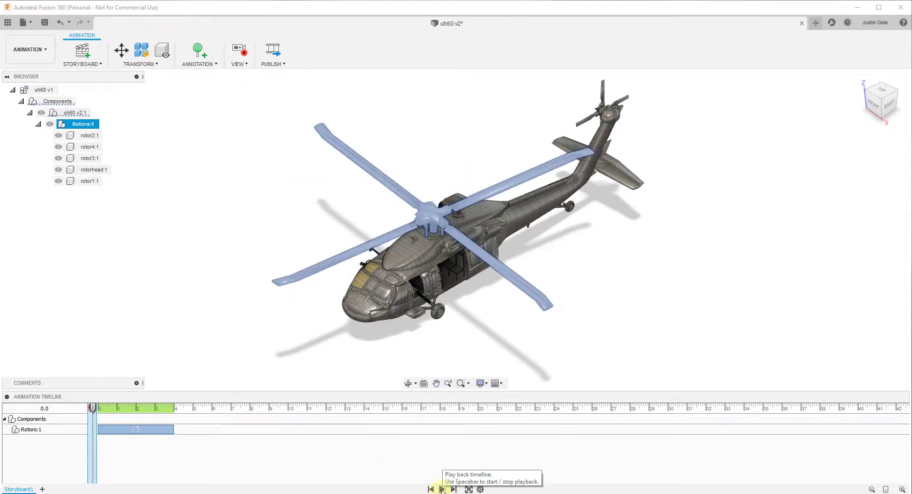
click(441, 489)
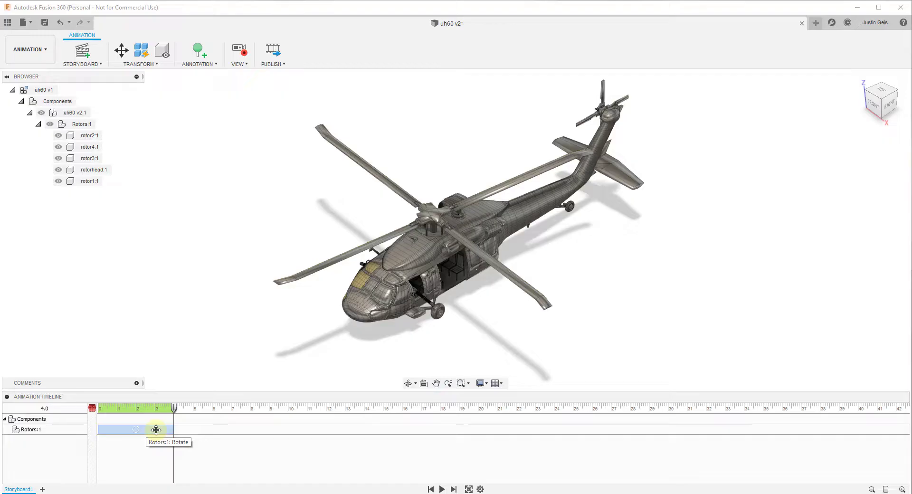
Examine the duration, rotation angles and available edit options of the Rotors rotate action on the timeline
right_click(156, 430)
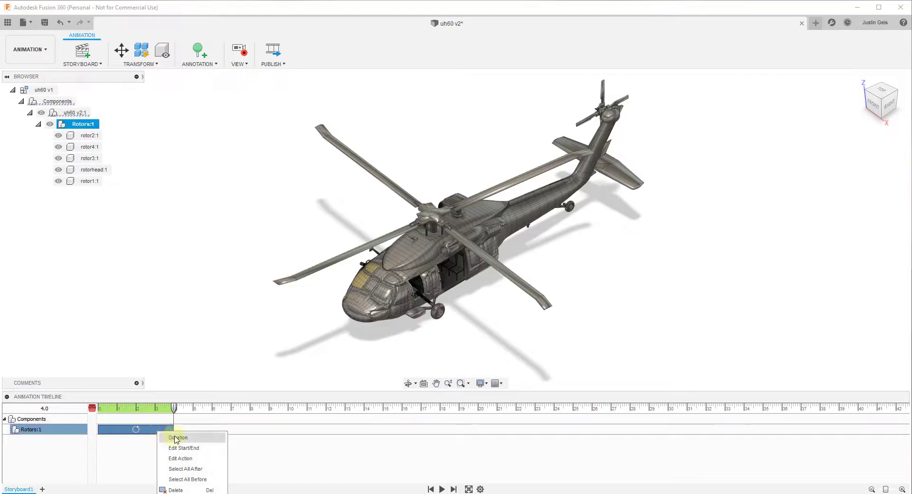
click(176, 437)
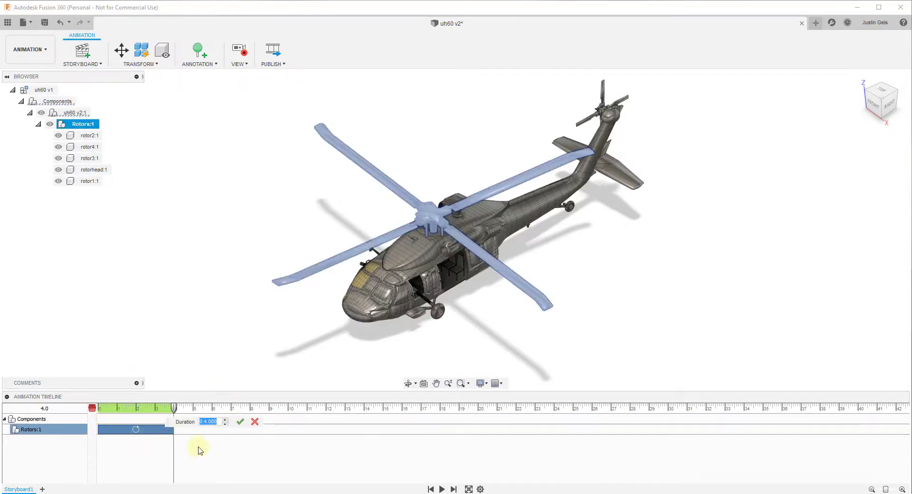
click(241, 425)
right_click(150, 431)
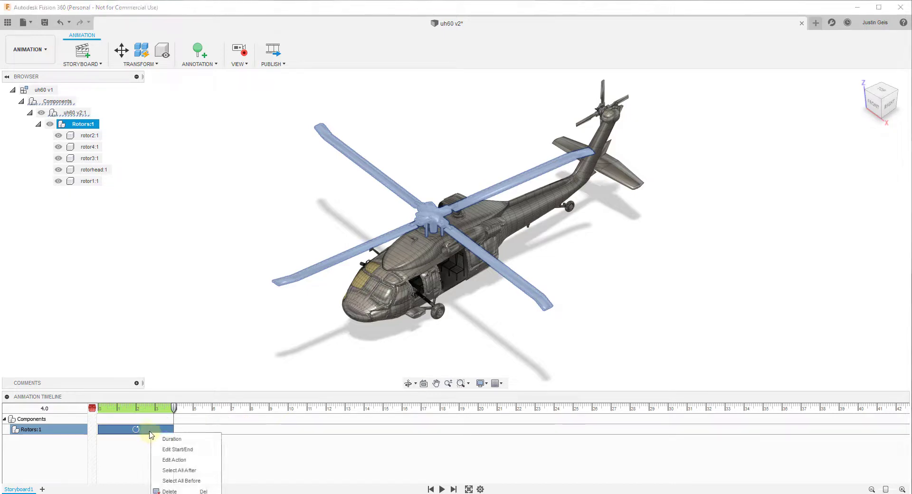
click(194, 460)
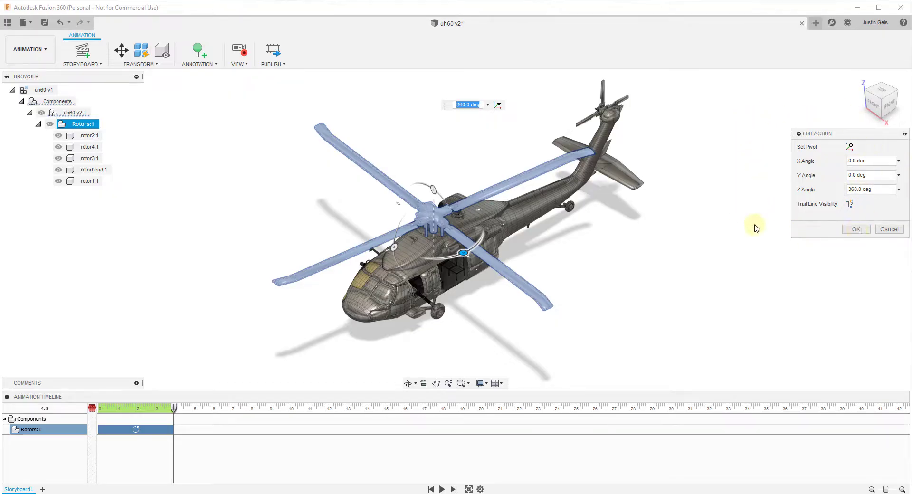
click(888, 230)
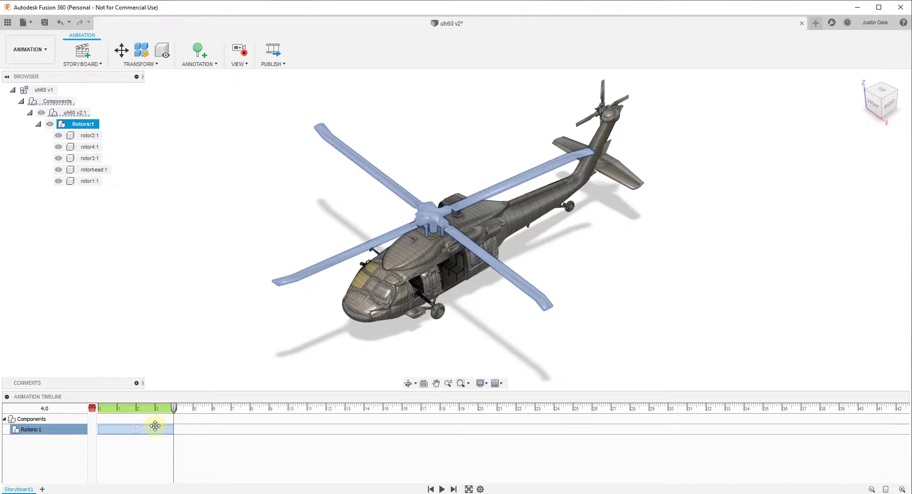
right_click(148, 426)
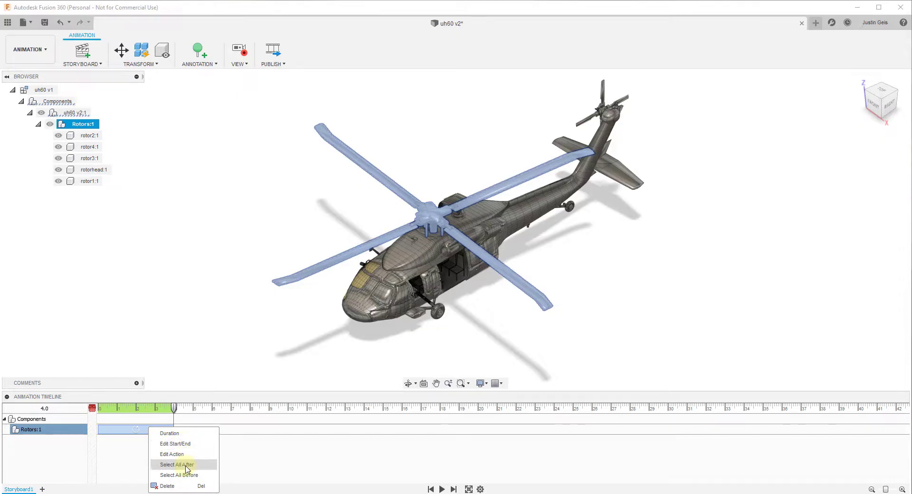
click(186, 302)
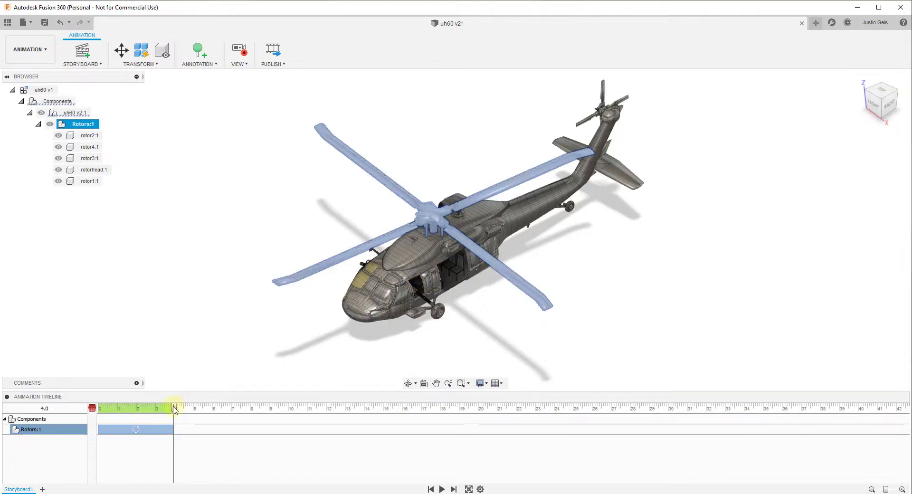
Add a second rotation to the Rotors component with a 2880-degree Z angle, ending at 12 seconds, and check its action settings
drag(174, 410, 327, 414)
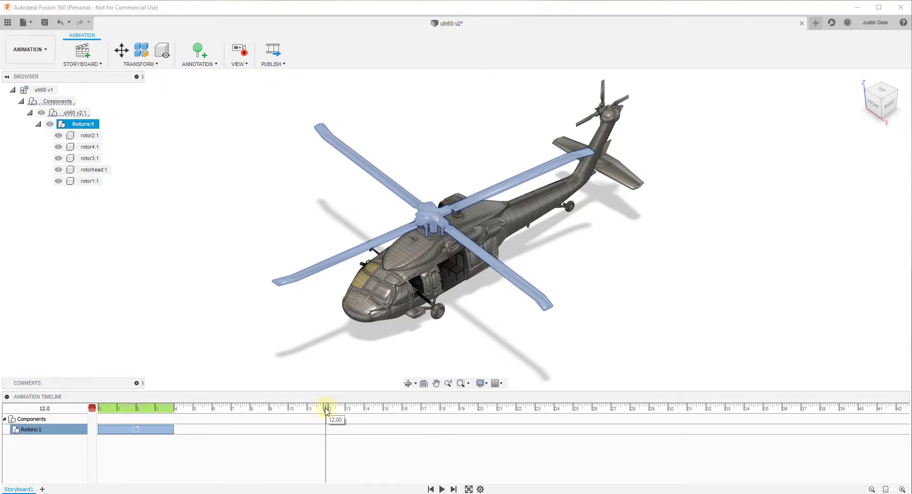
click(122, 53)
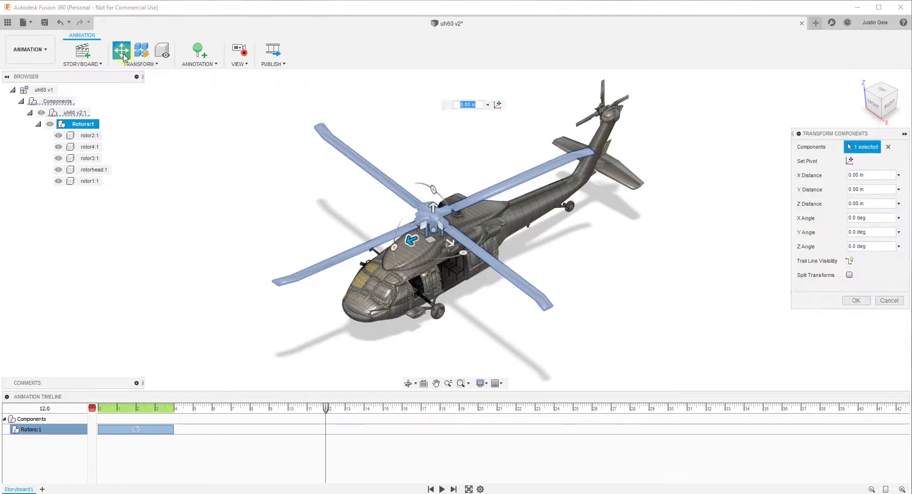
drag(463, 255, 498, 285)
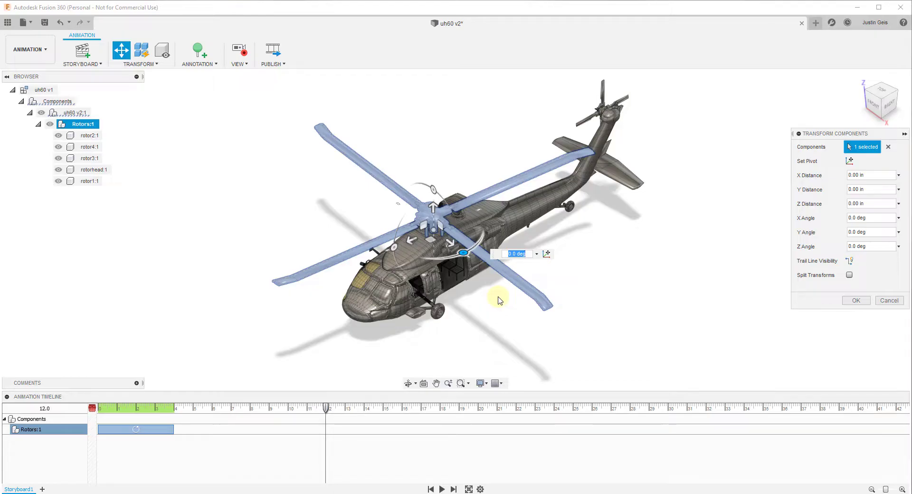
key(BackSpace)
key(Return)
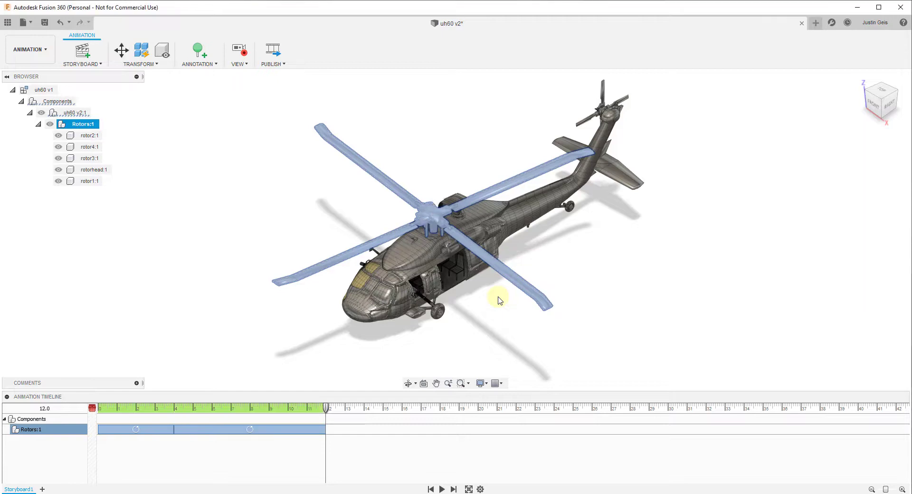
right_click(265, 431)
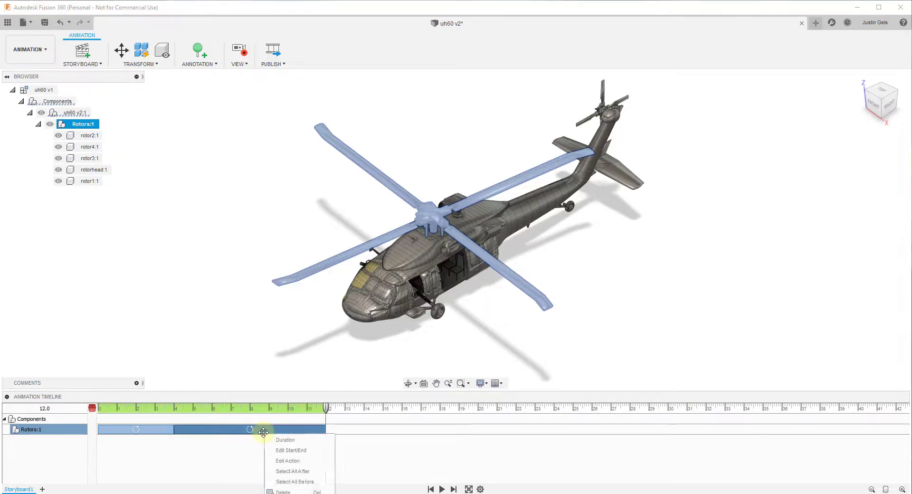
click(290, 460)
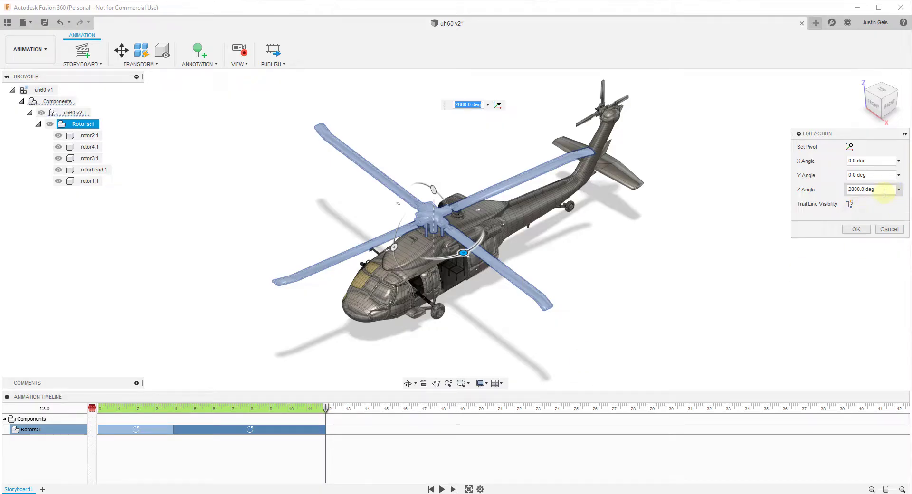
click(857, 229)
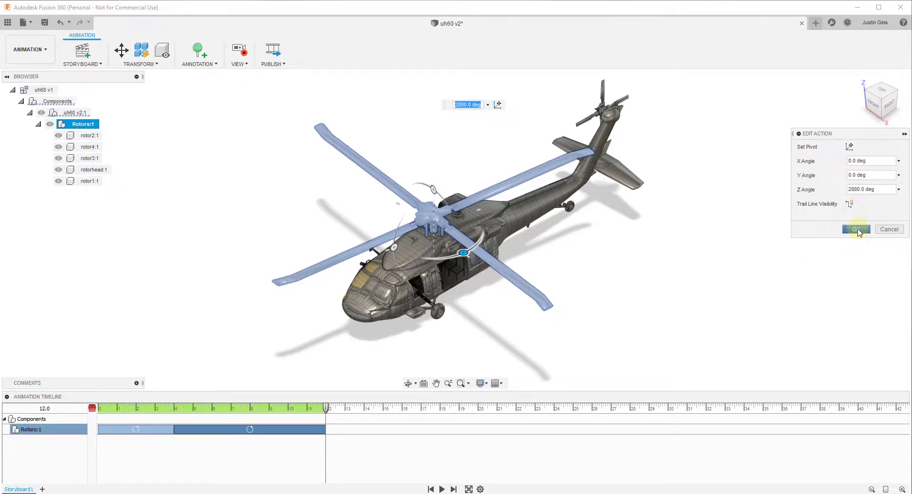
Play the animation from the start to review both rotor rotations
drag(327, 412, 99, 417)
click(442, 490)
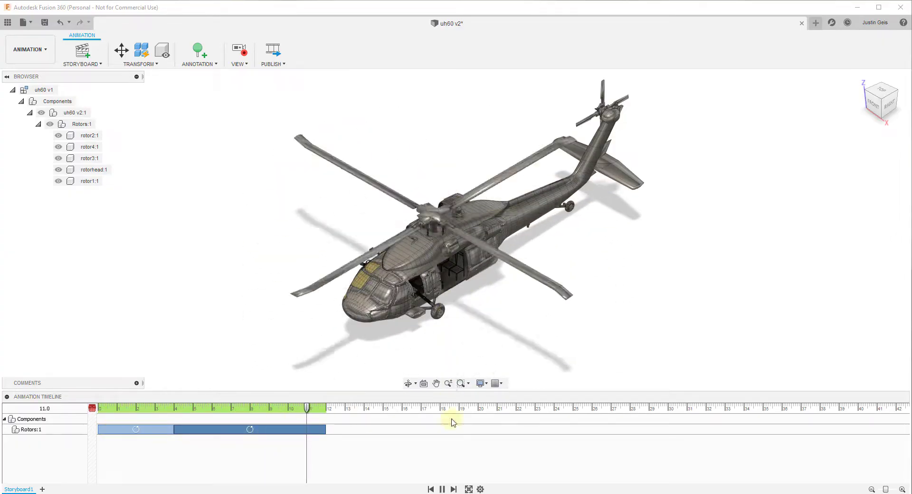
Animate the whole uh60 v2 component moving up with a Z distance of 48 in, with the playhead at 6.1 seconds
drag(316, 412, 214, 411)
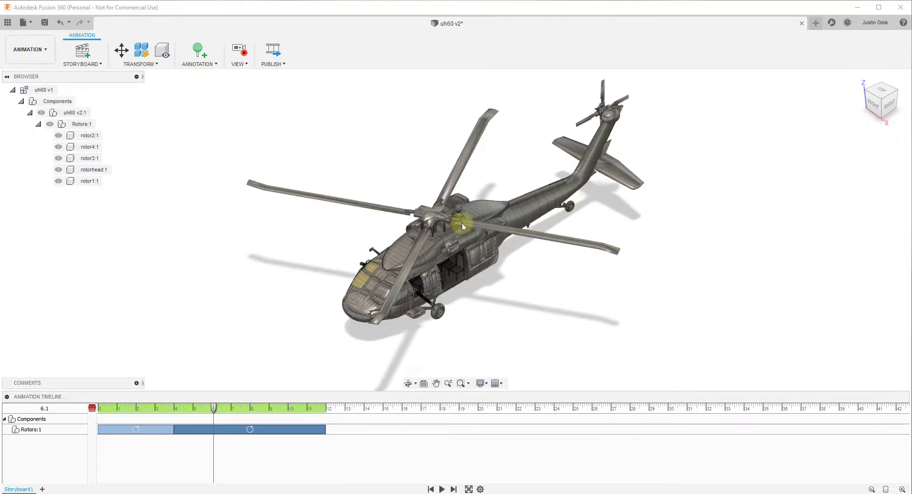
click(123, 51)
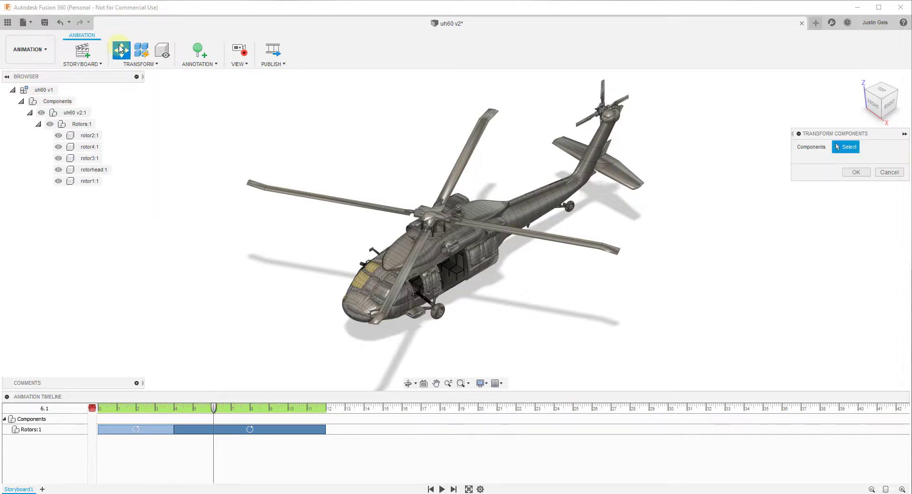
click(79, 124)
click(74, 113)
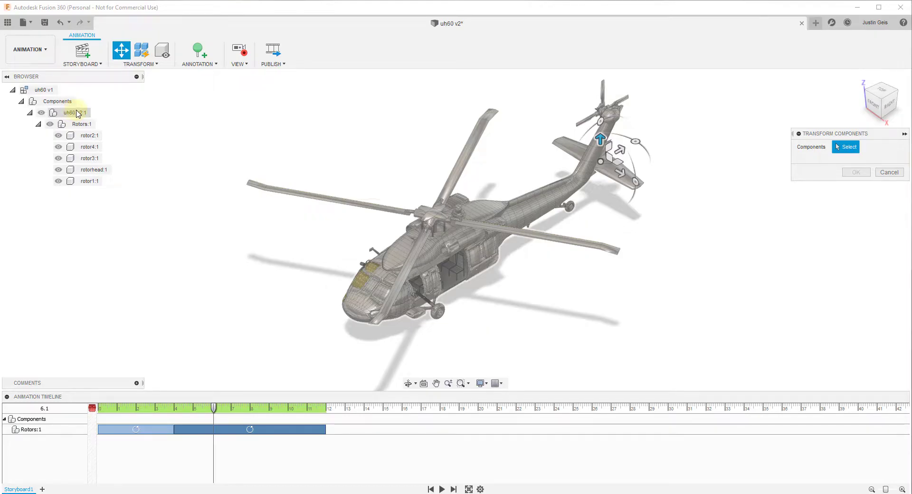
click(75, 113)
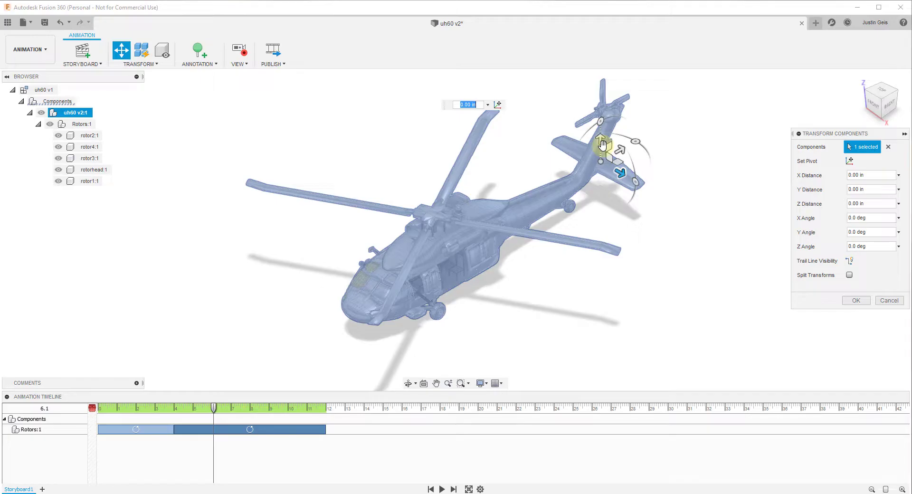
drag(602, 144, 605, 55)
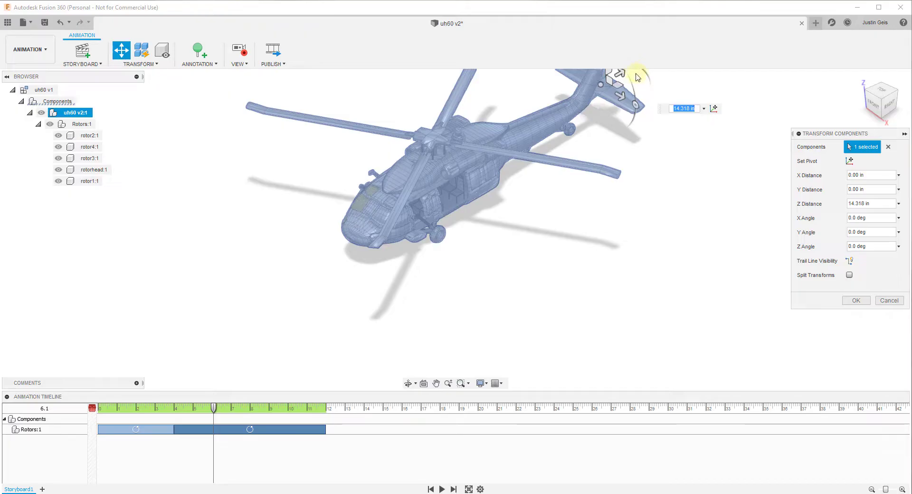
text(48)
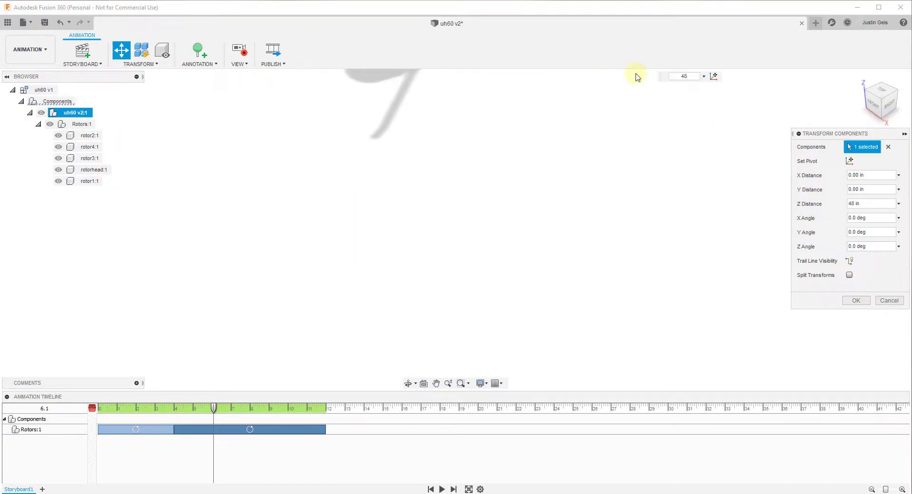
click(857, 301)
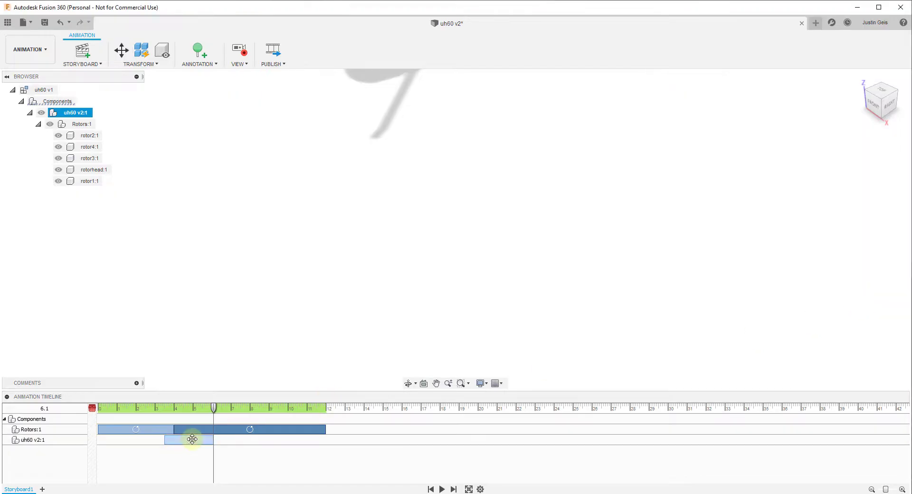
Set the uh60 v2 move action to start at 6 seconds and end at 12 seconds
drag(194, 442, 193, 441)
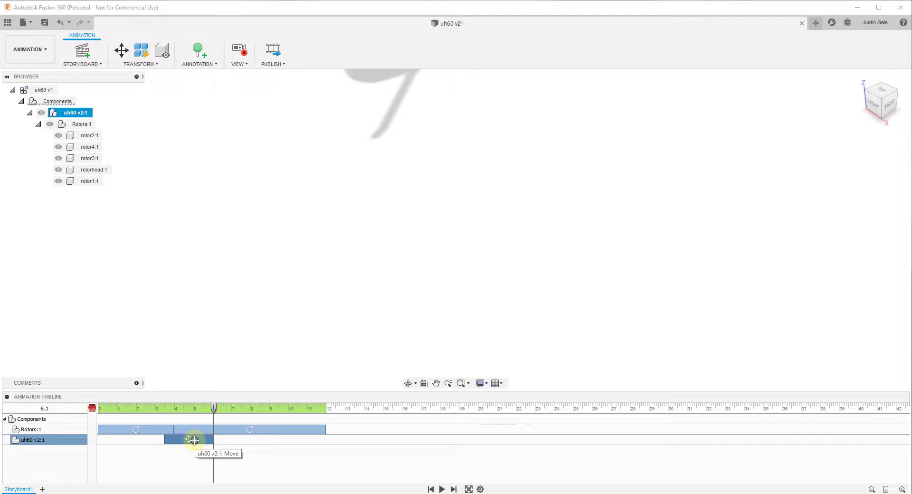
right_click(194, 440)
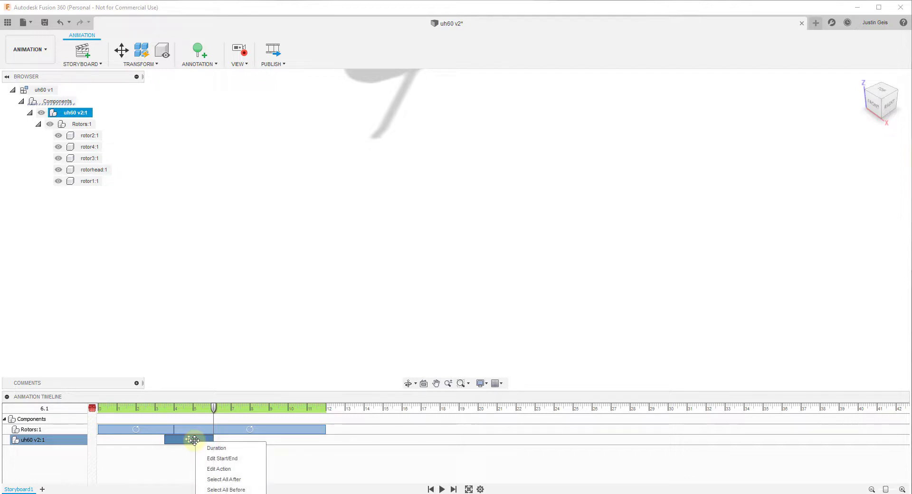
click(232, 459)
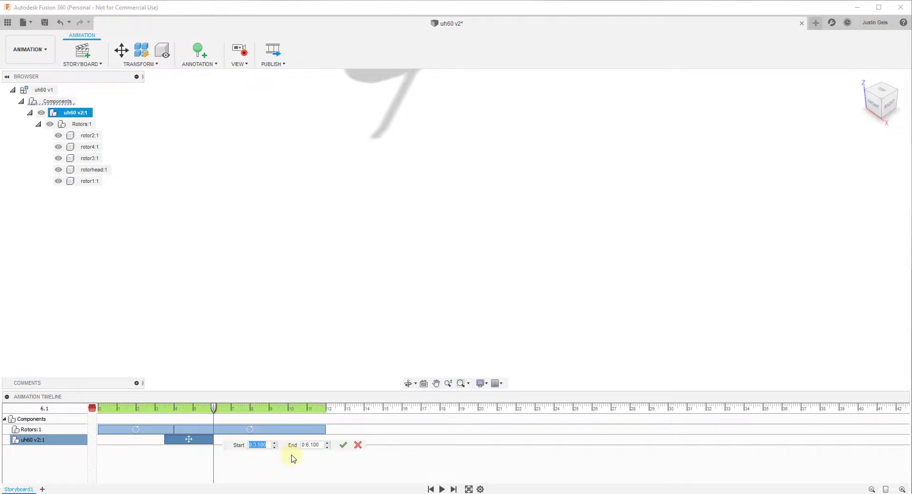
text(6)
key(Tab)
text(12)
key(Return)
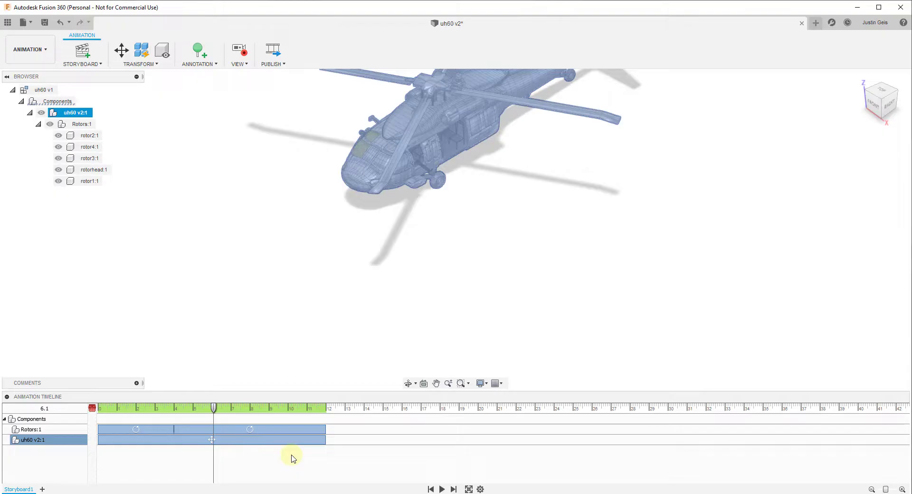
right_click(217, 441)
click(245, 460)
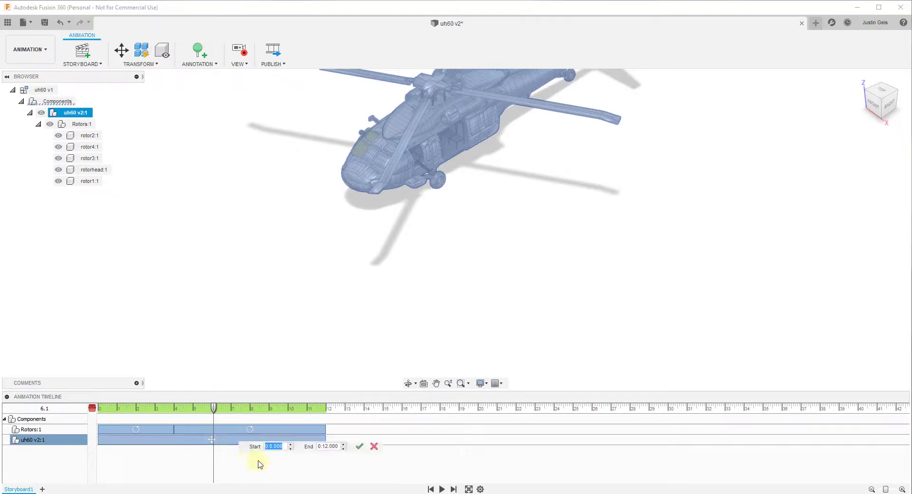
text(6)
key(Return)
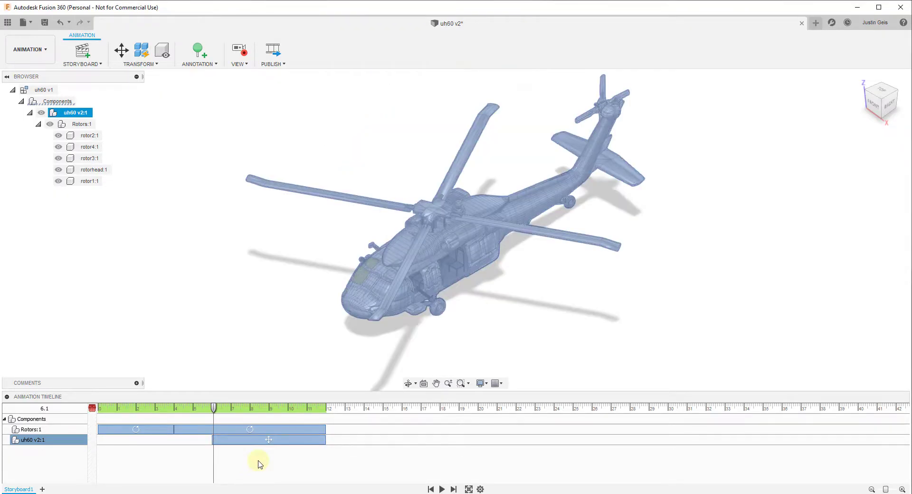
Return the playhead to 0 and play the animation to review the spinning rotors and the helicopter's lift-off
click(211, 409)
drag(211, 410, 143, 420)
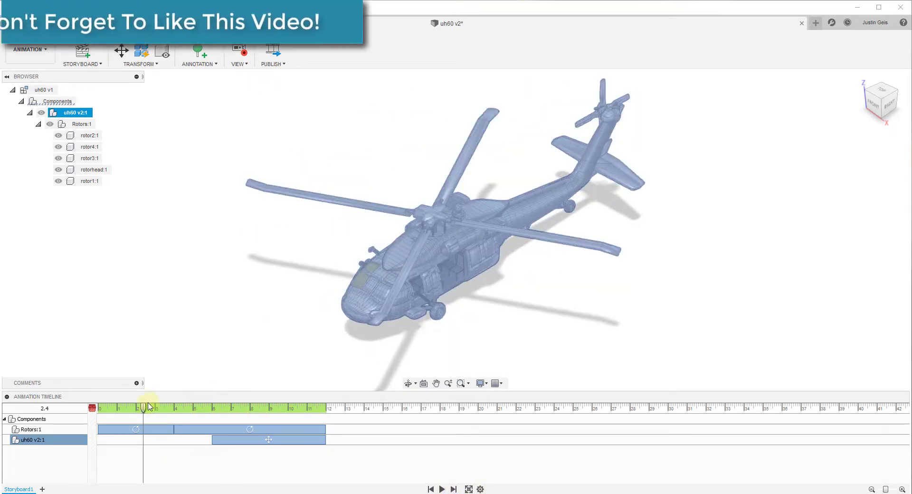
drag(143, 407, 97, 414)
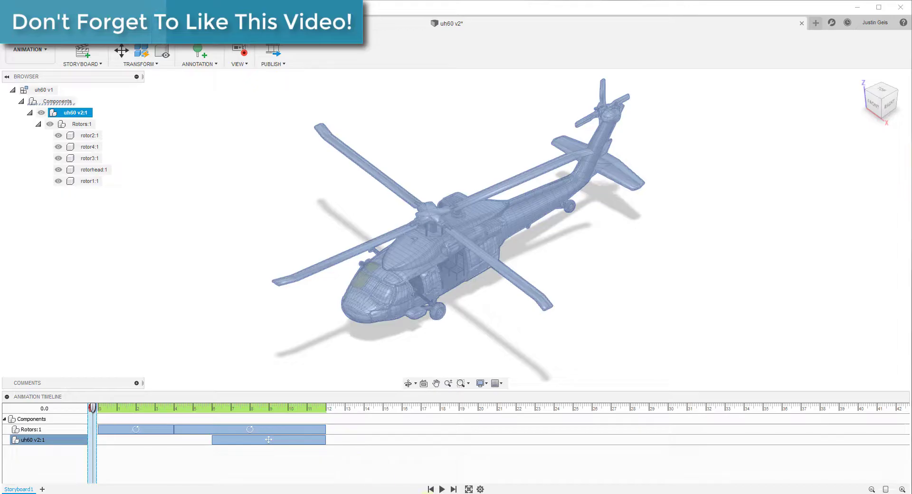
click(442, 490)
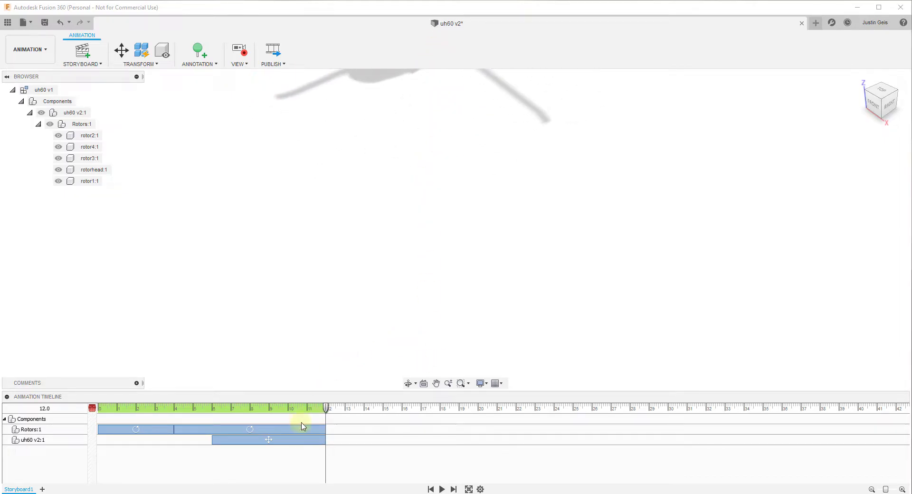
Stop the playback and record a camera move around to the helicopter's rear, ending at 8 seconds on the timeline
mouse_move(327, 411)
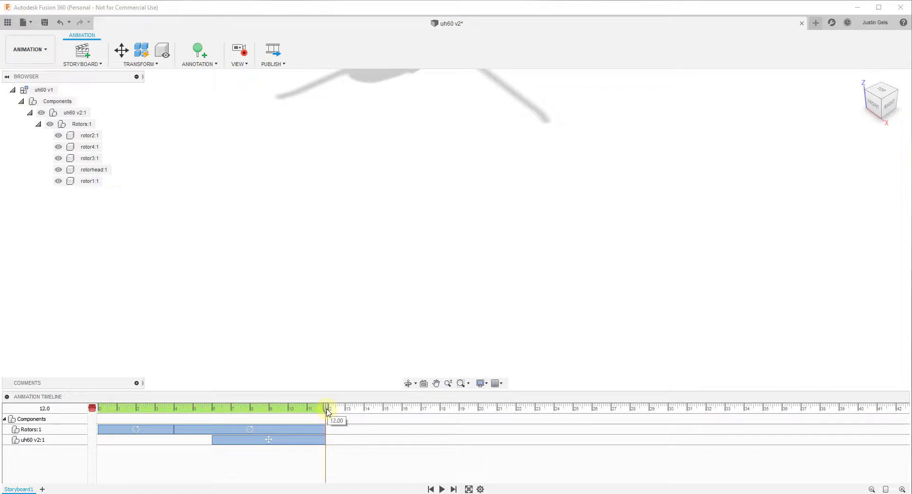
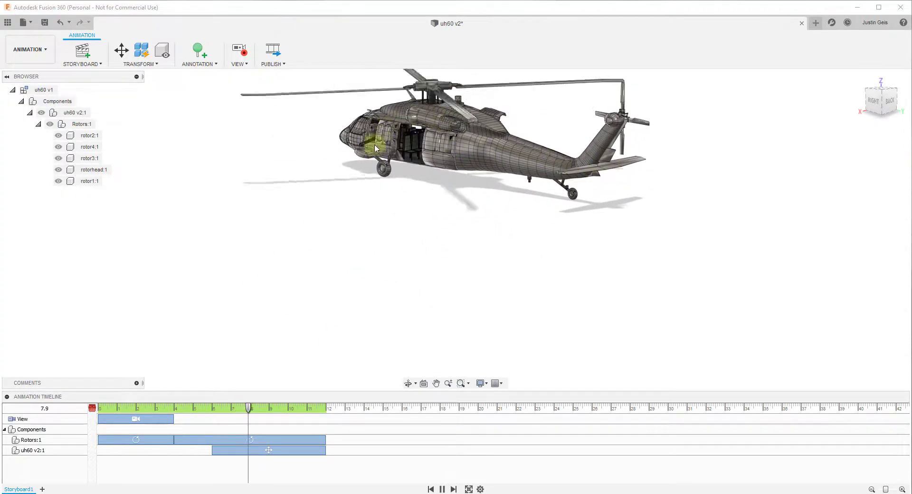
click(442, 489)
drag(304, 411, 251, 418)
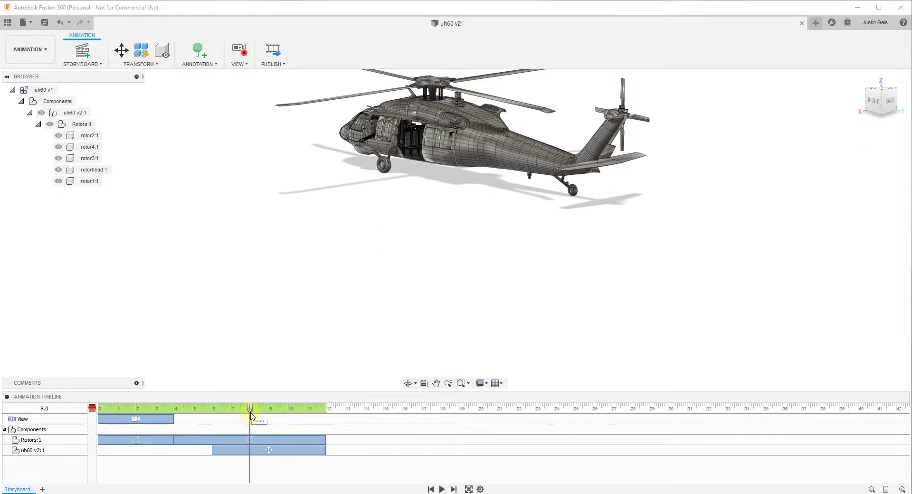
shift+middle_drag(613, 246, 566, 257)
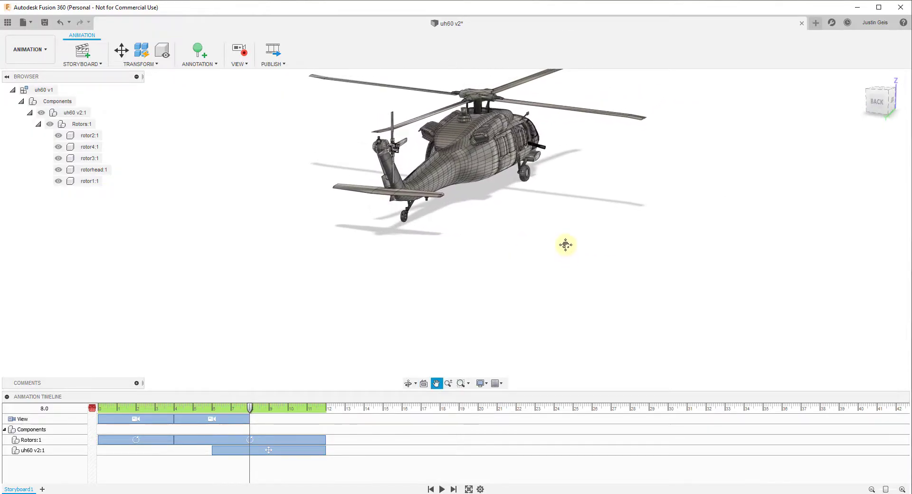
Return the playhead to the timeline's start to review the animation, and save the design with the version description User Saved
key(Escape)
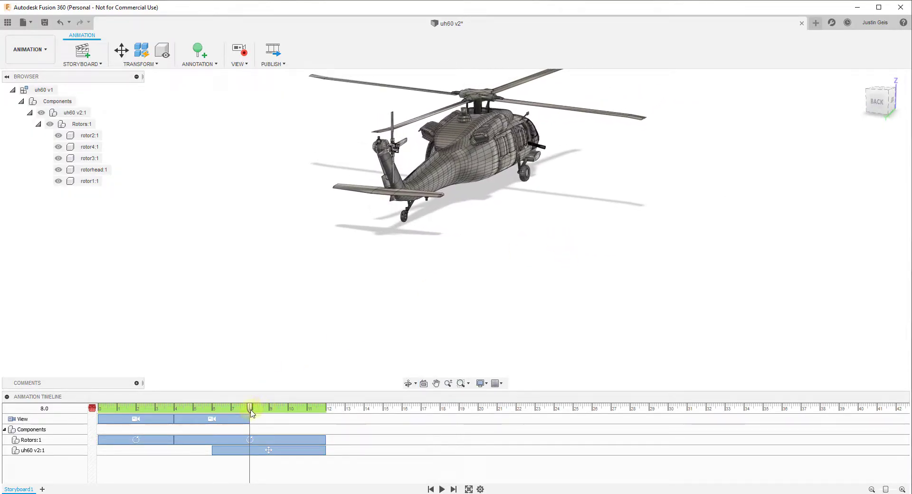
drag(251, 409, 93, 410)
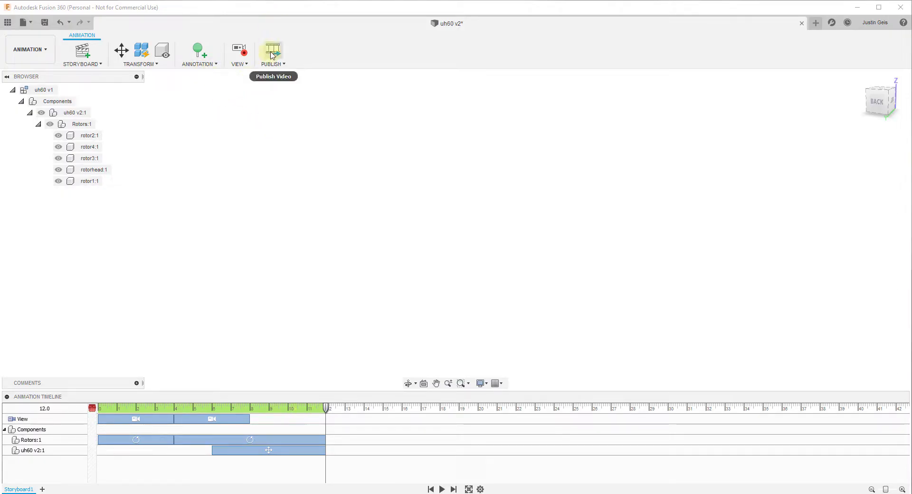
click(45, 24)
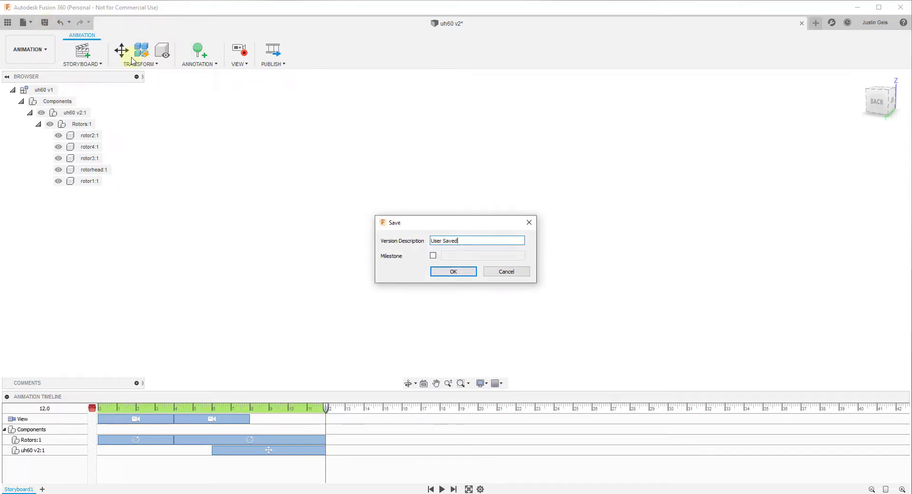
click(451, 274)
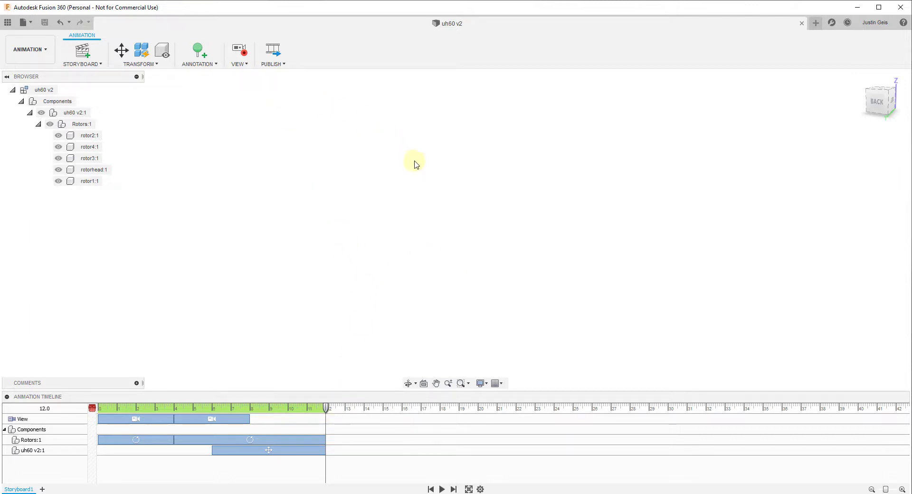
Set up publishing the animation as a video covering all storyboards at 1920 x 1080 (16:9) resolution
click(278, 56)
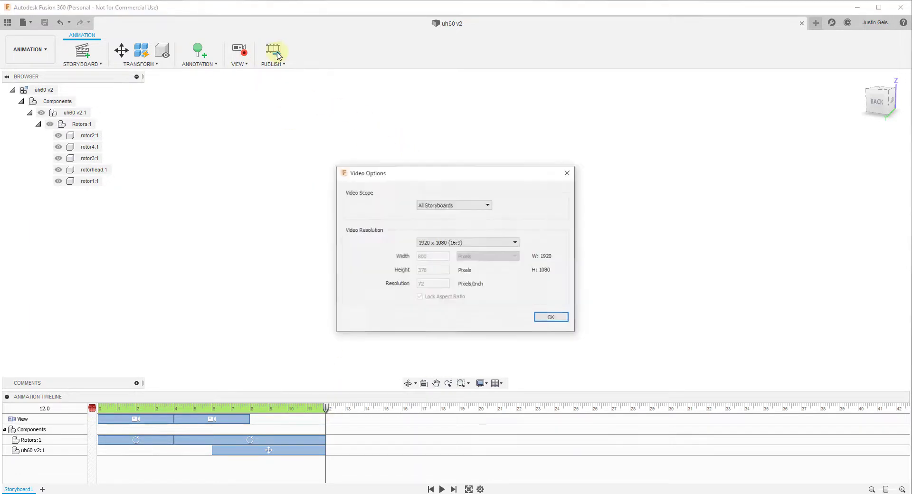
click(464, 205)
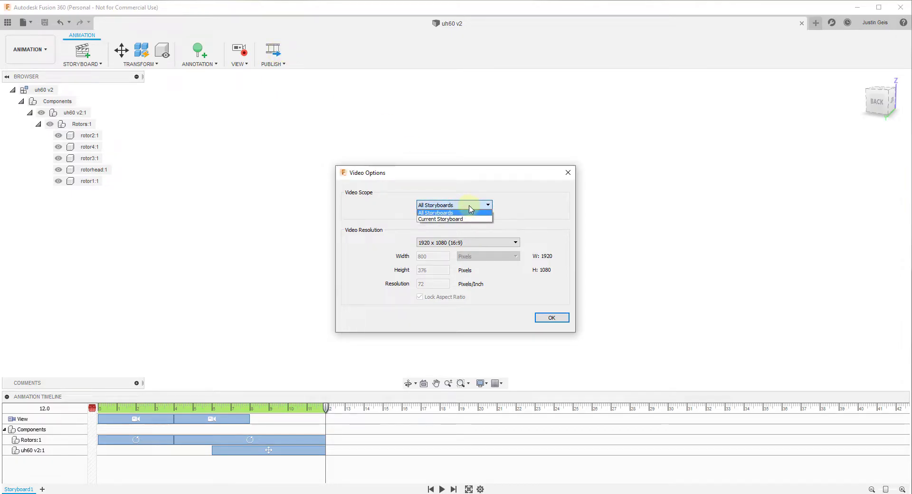
click(470, 208)
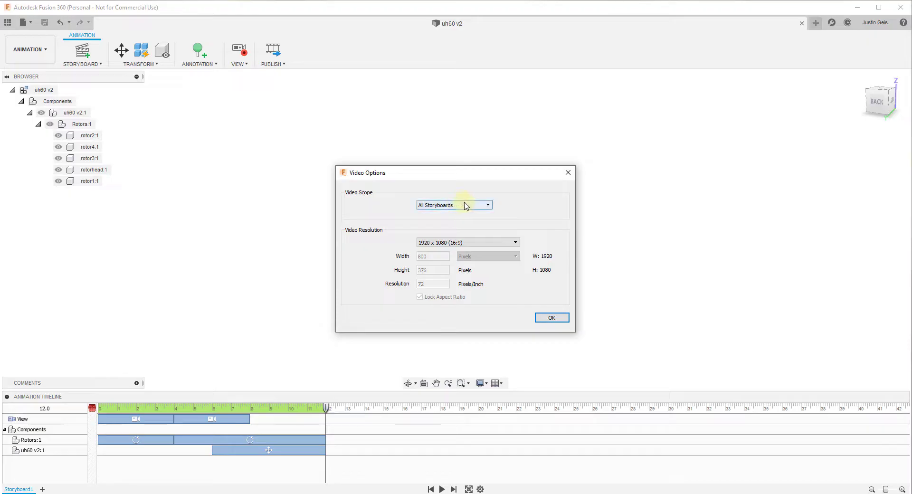
click(472, 243)
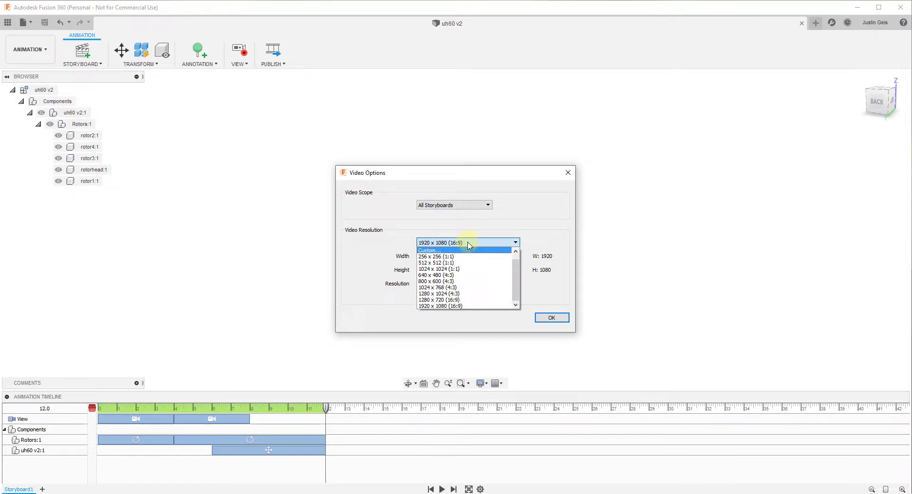
click(470, 244)
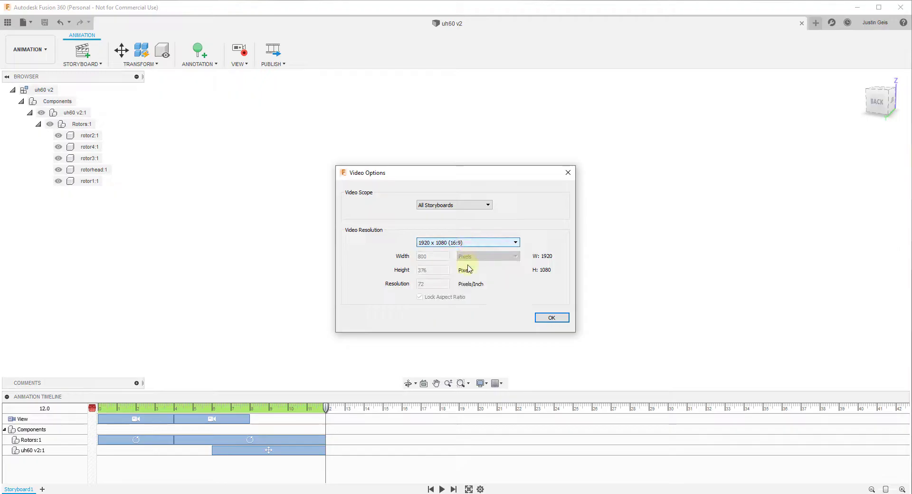
click(551, 317)
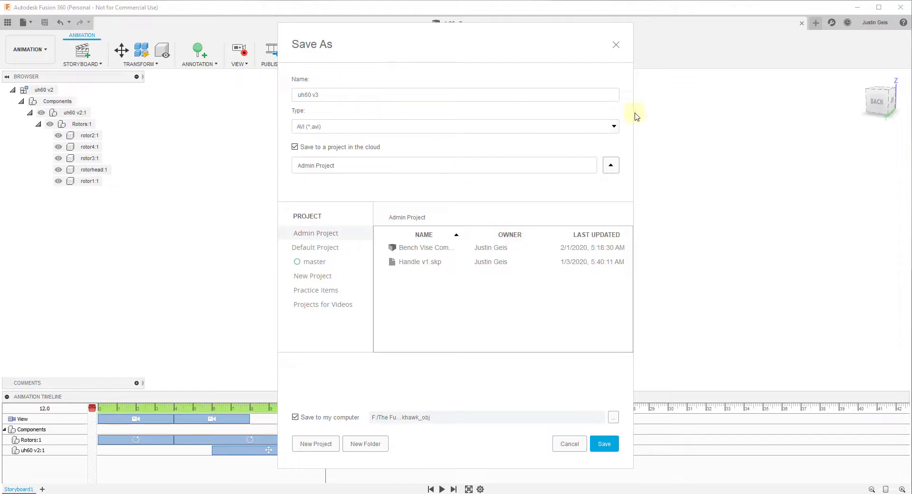
Save the video as uh60 v3 in AVI format to the computer's Blackhawk_obj folder only, with saving to a cloud project turned off
click(615, 128)
click(616, 128)
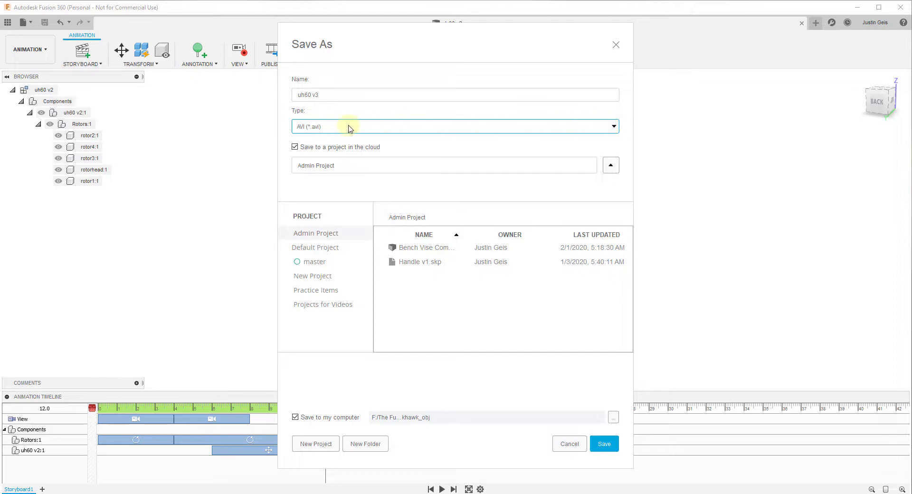
click(295, 148)
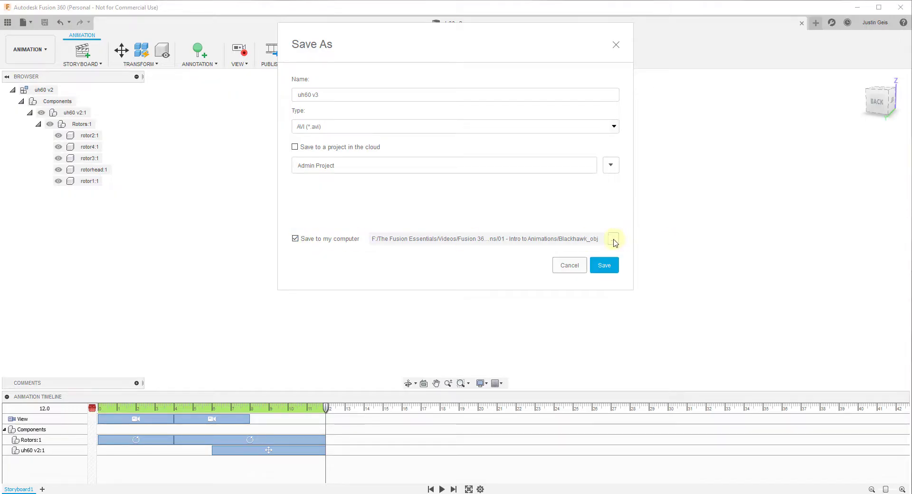
click(605, 265)
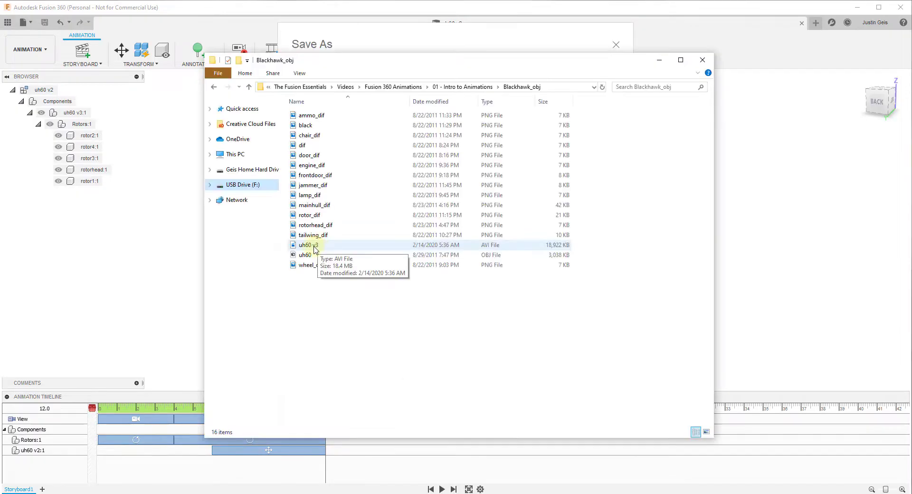
Open the exported uh60 v3 AVI file from the Blackhawk_obj folder in the video player and replay it from the beginning
double_click(308, 245)
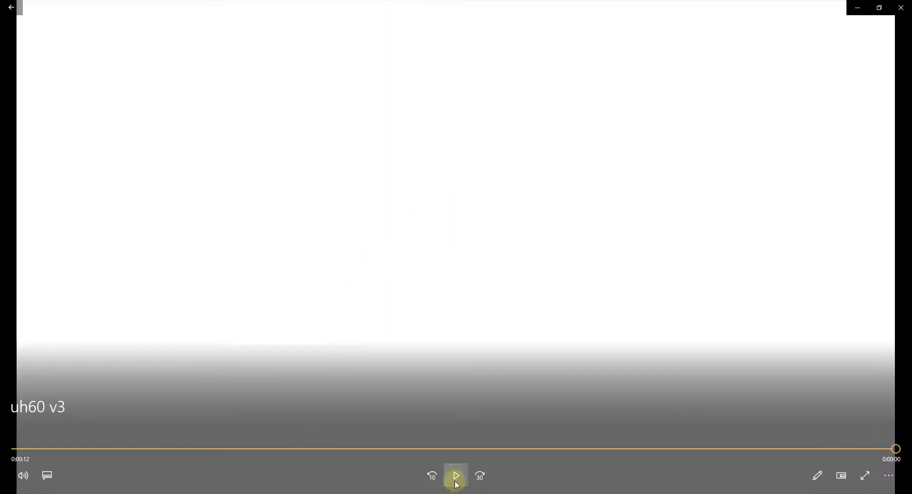
click(457, 482)
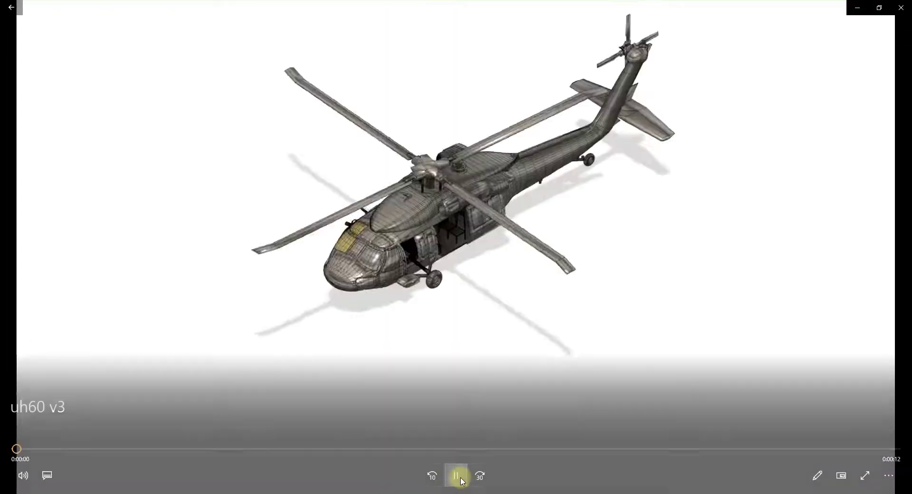